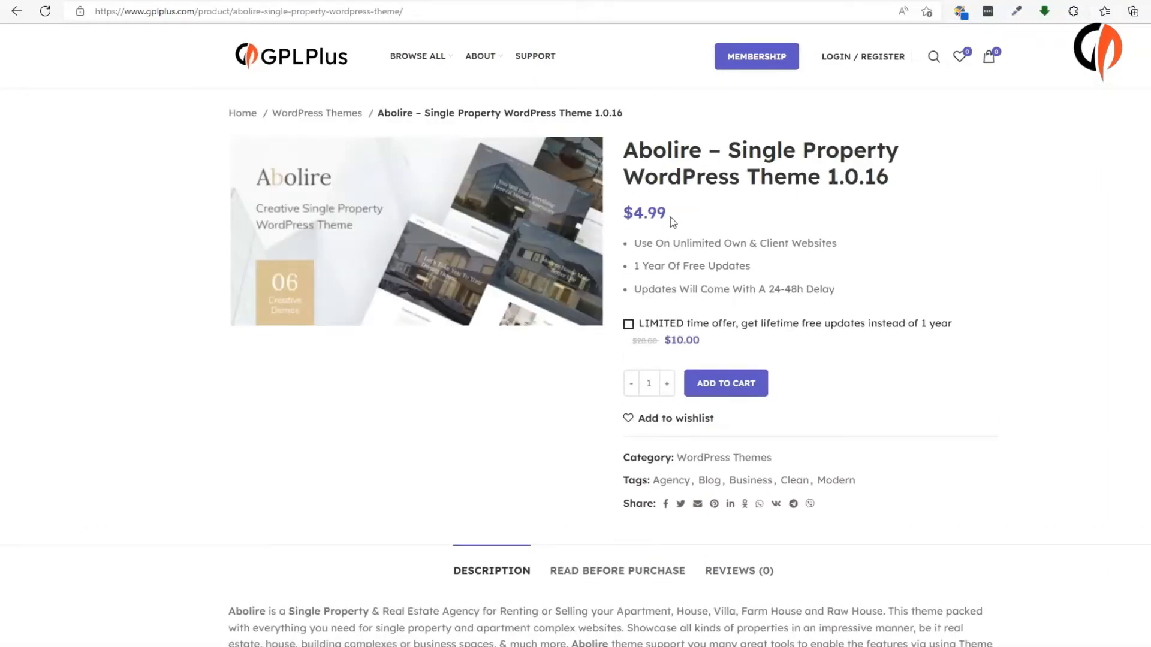
- In File Explorer, extract the abolire_1.0.16 archive on the Desktop into its own folder, cancelling the replacement of the duplicate license file
{"action": "left_click", "coordinate": [454, 646]}
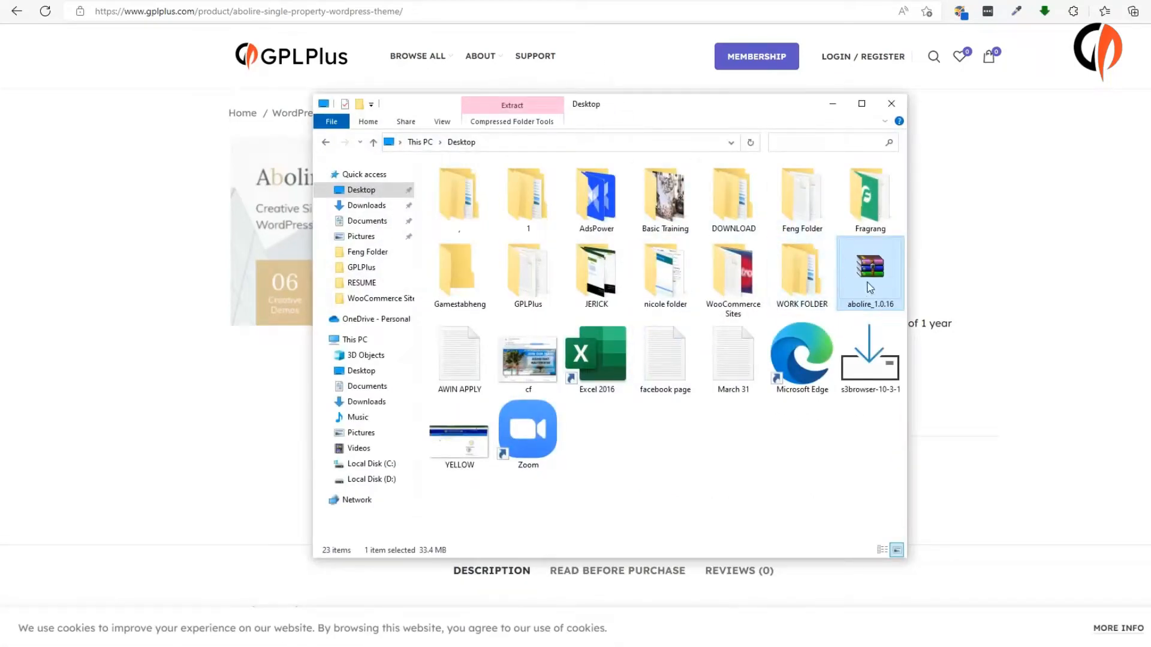
{"action": "right_click", "coordinate": [866, 286]}
{"action": "left_click", "coordinate": [908, 335]}
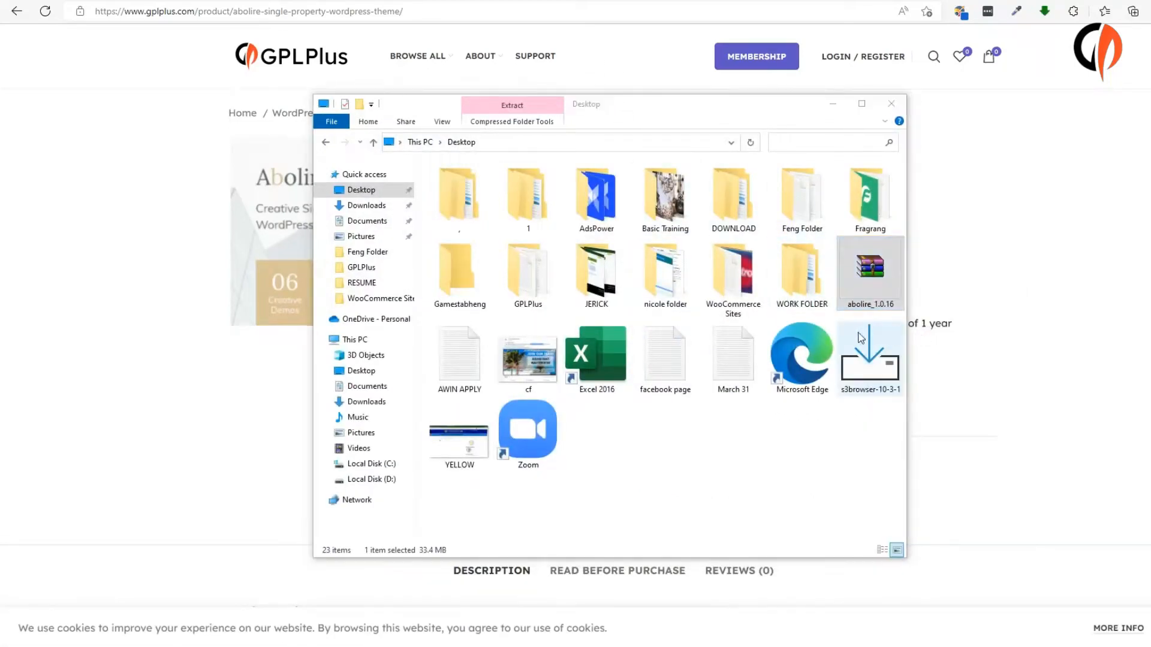
{"action": "left_click", "coordinate": [656, 452]}
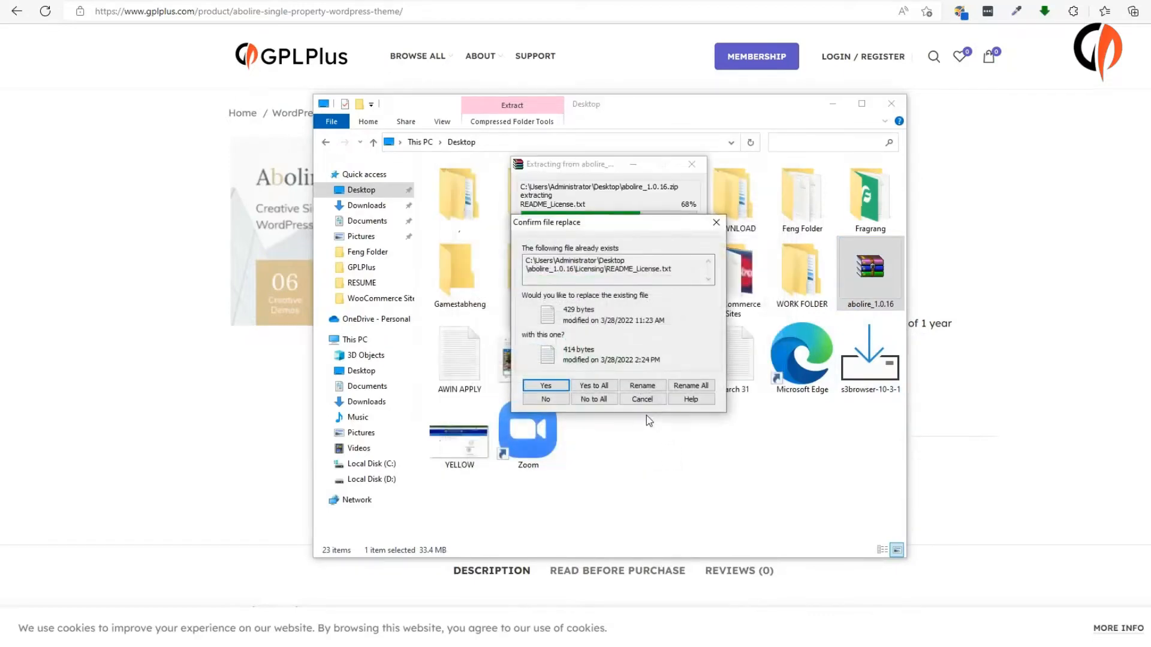
{"action": "left_click", "coordinate": [715, 223]}
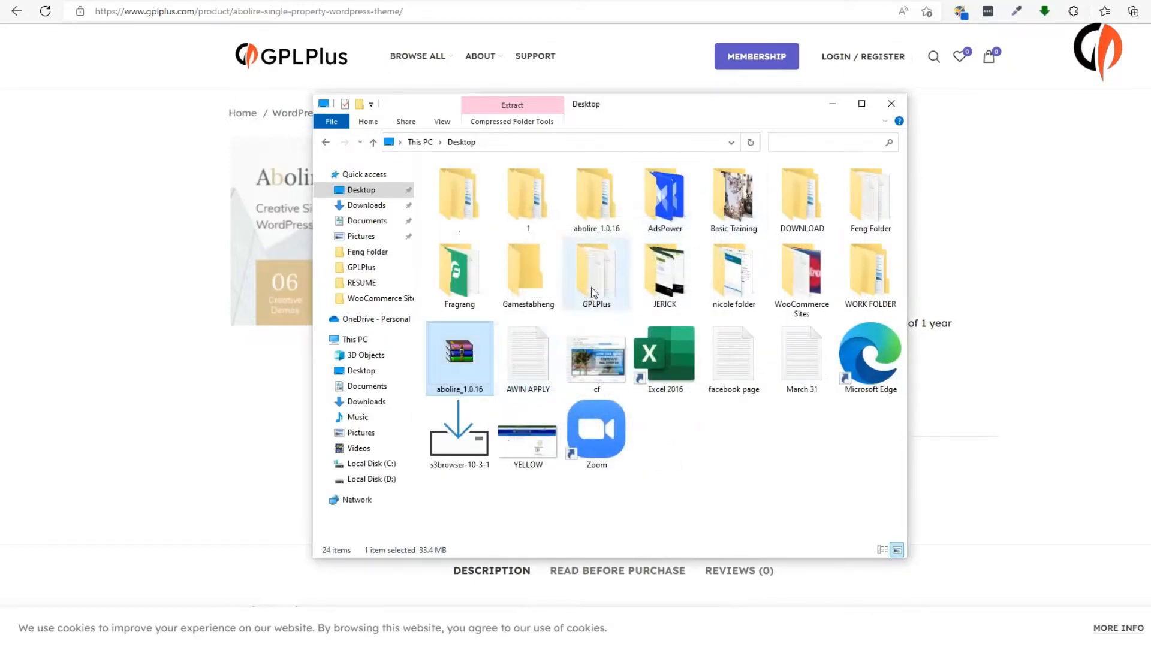
- Look inside the extracted abolire_1.0.16 folder for the abolire_theme archive, and put the file window away
{"action": "left_click", "coordinate": [592, 217]}
{"action": "double_click", "coordinate": [593, 217]}
{"action": "left_click", "coordinate": [468, 224]}
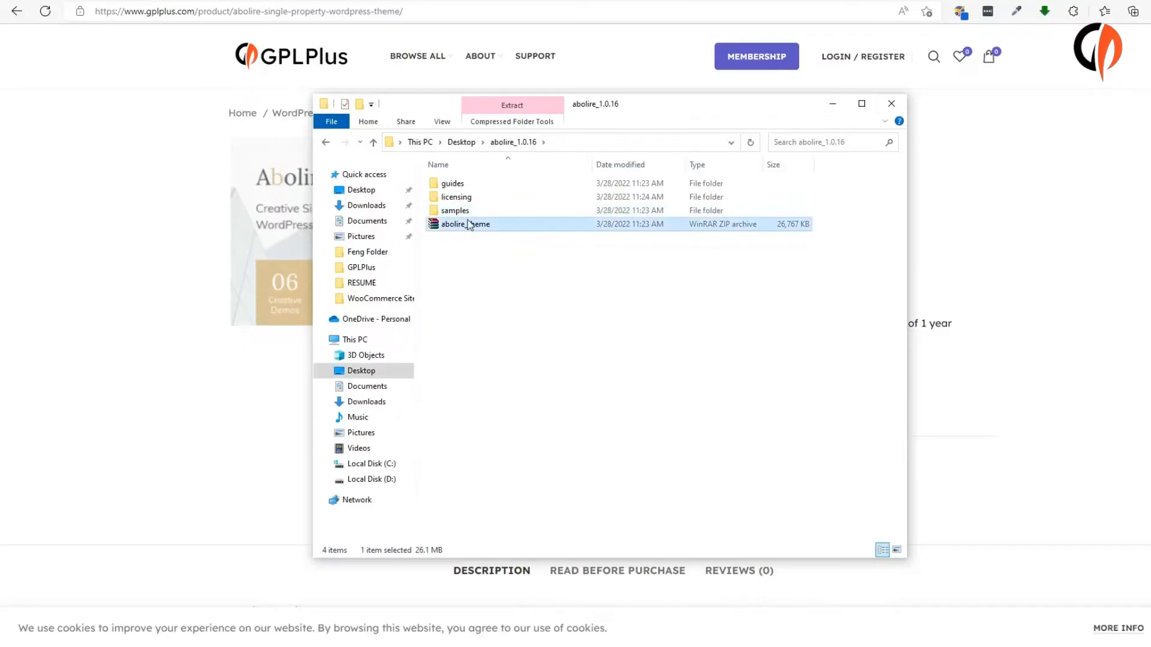
{"action": "left_click", "coordinate": [832, 104]}
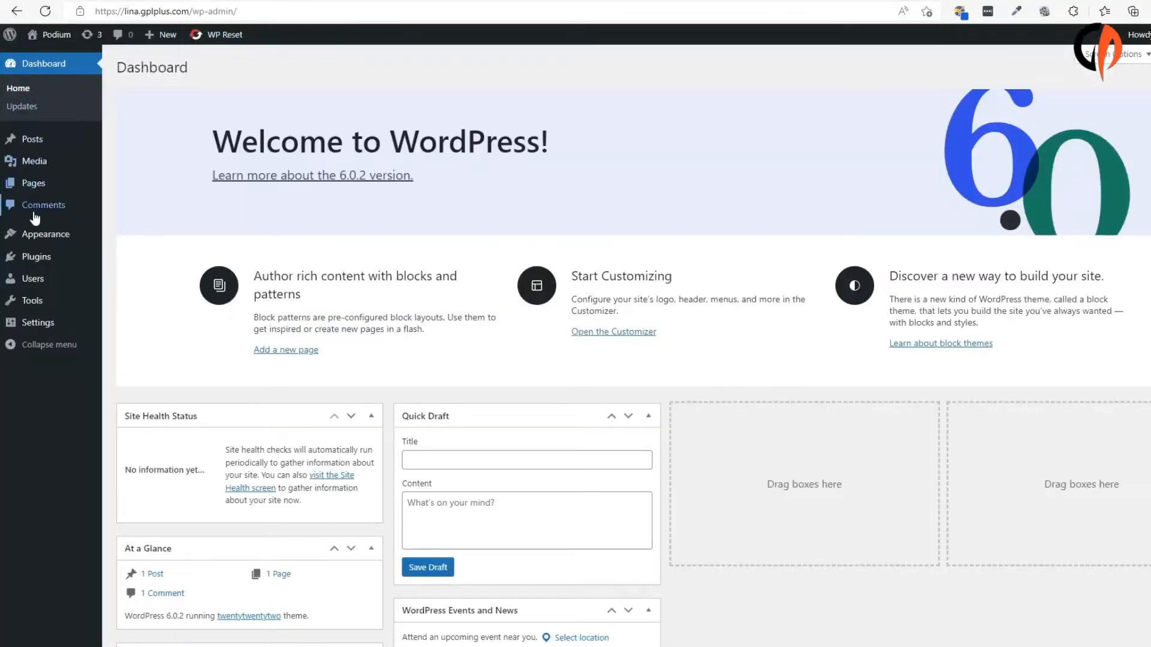
- In the WordPress admin, open the theme upload form for adding a new theme
{"action": "mouse_move", "coordinate": [49, 238]}
{"action": "left_click", "coordinate": [127, 237]}
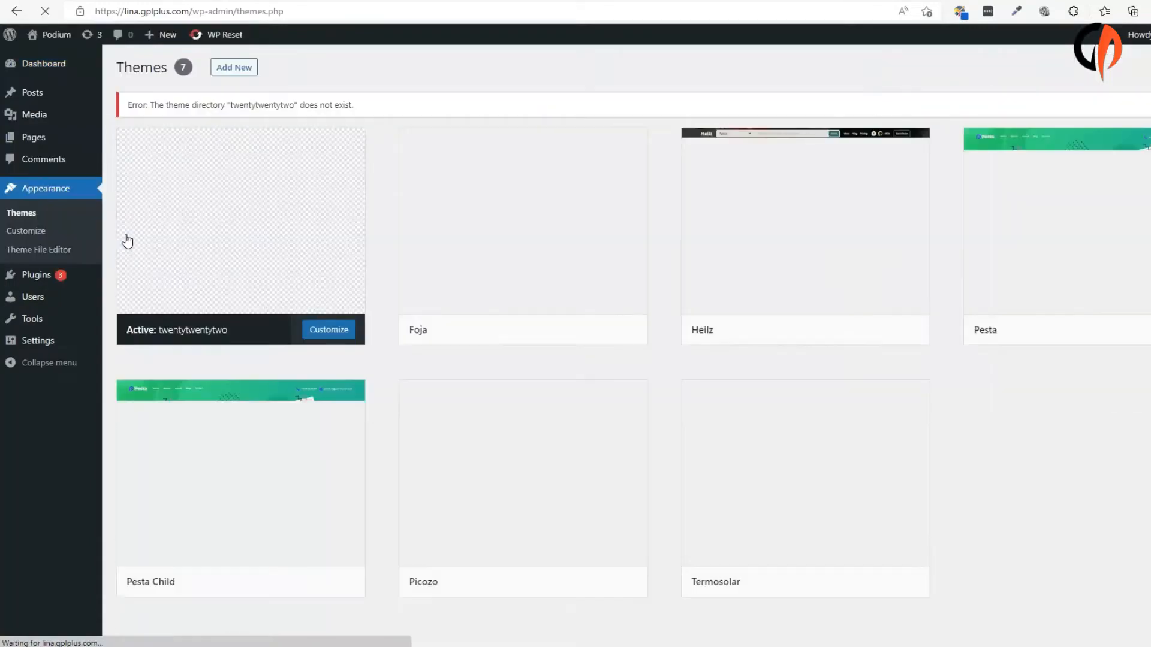
{"action": "left_click", "coordinate": [232, 67]}
{"action": "left_click", "coordinate": [228, 77]}
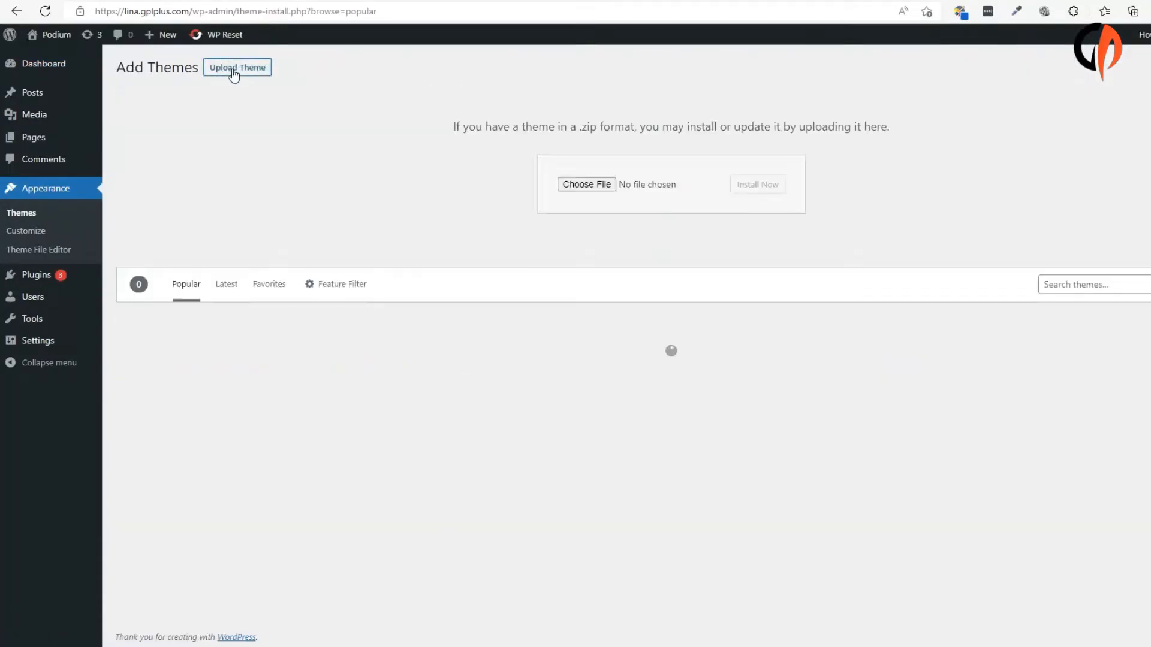
- Upload abolire_theme.zip from the Desktop's abolire_1.0.16 folder, and install and activate it as the site theme
{"action": "left_click", "coordinate": [583, 184]}
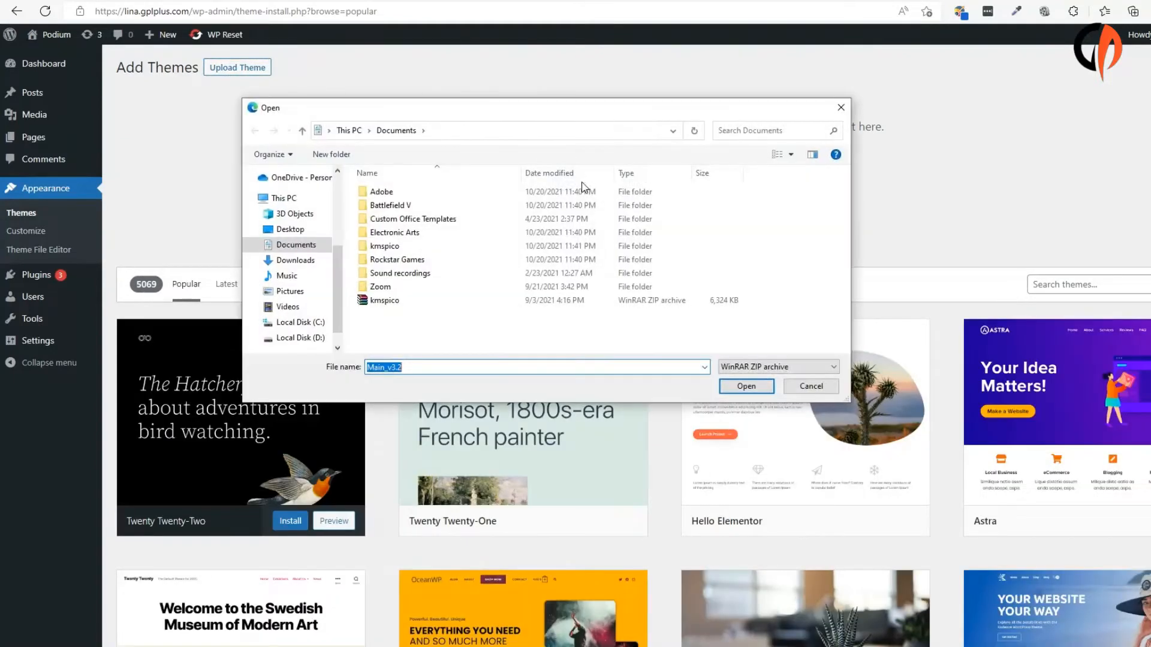
{"action": "scroll", "coordinate": [302, 207], "scroll_direction": "up", "scroll_amount": 3}
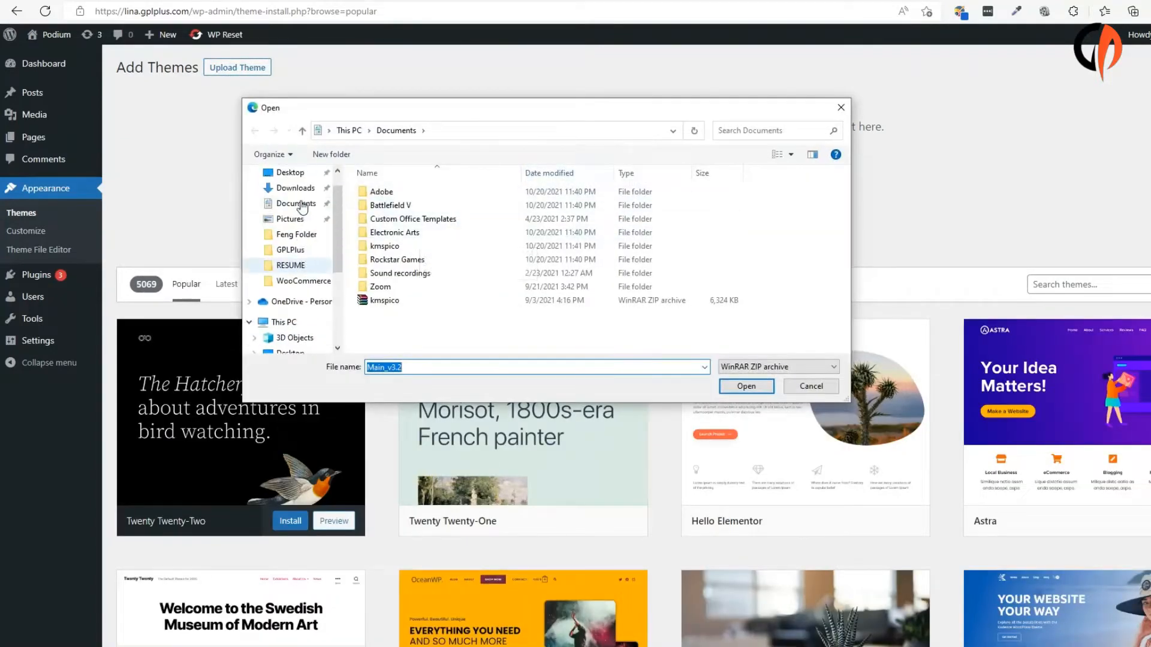
{"action": "left_click", "coordinate": [301, 199]}
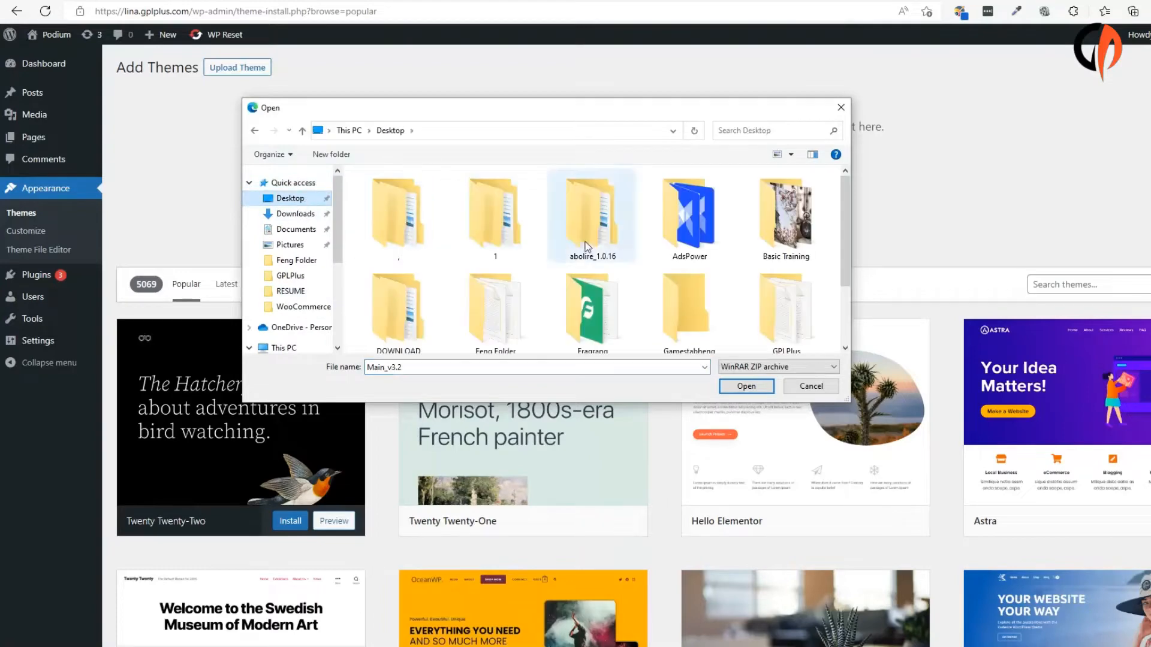
{"action": "double_click", "coordinate": [614, 233]}
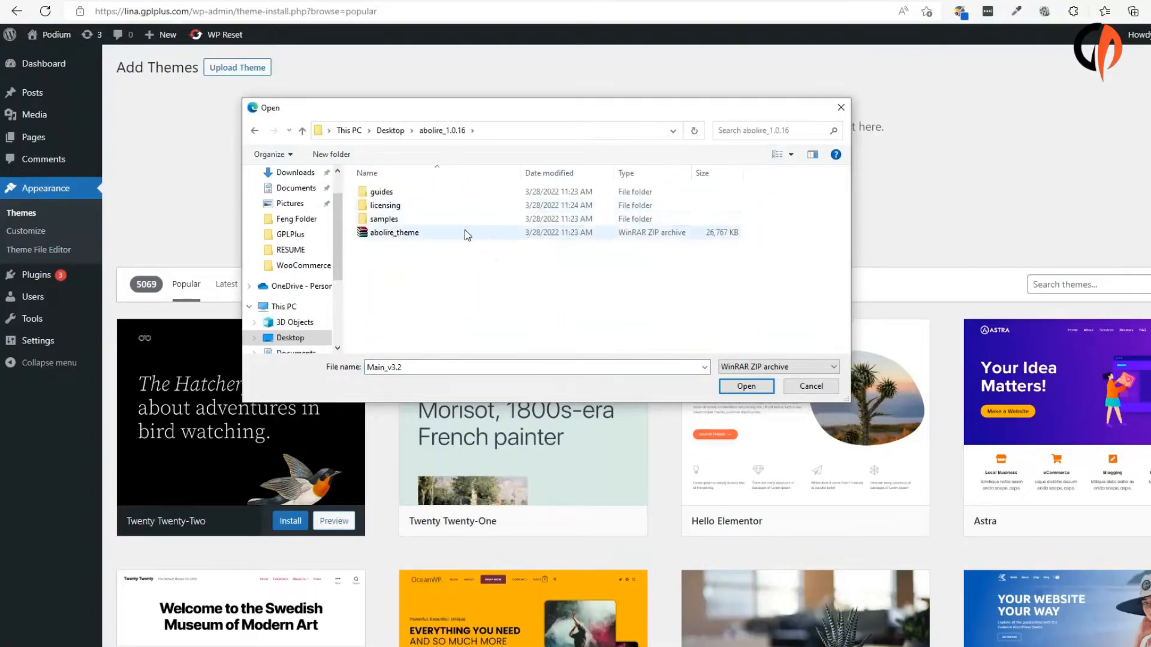
{"action": "left_click", "coordinate": [465, 234]}
{"action": "left_click", "coordinate": [745, 386]}
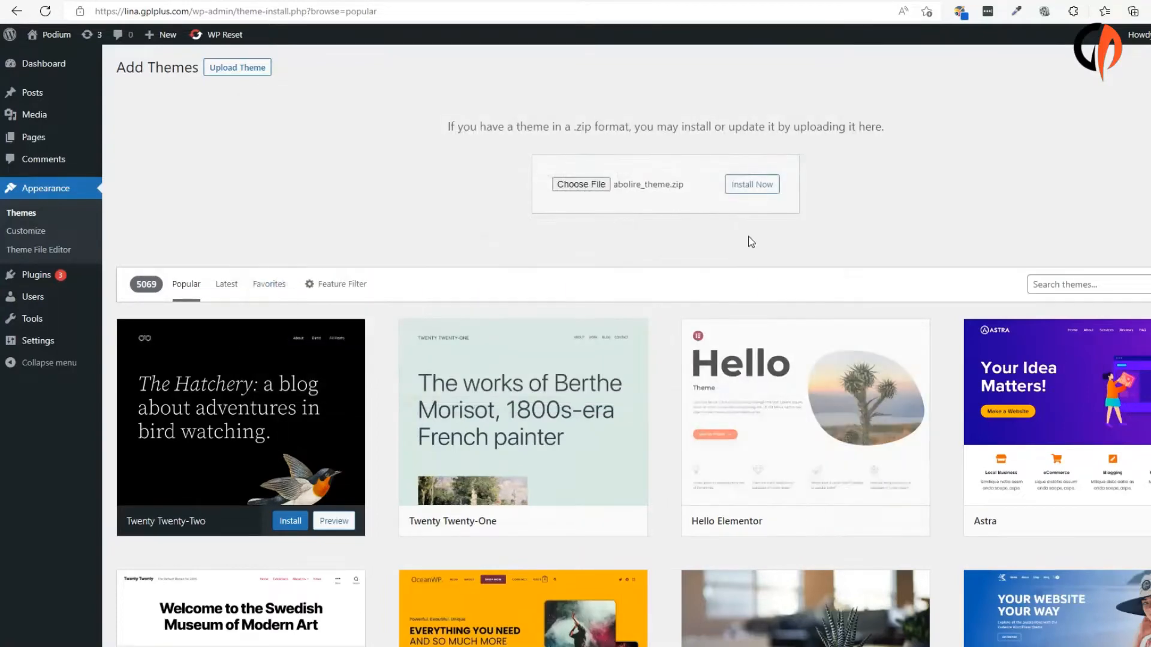
{"action": "left_click", "coordinate": [748, 189]}
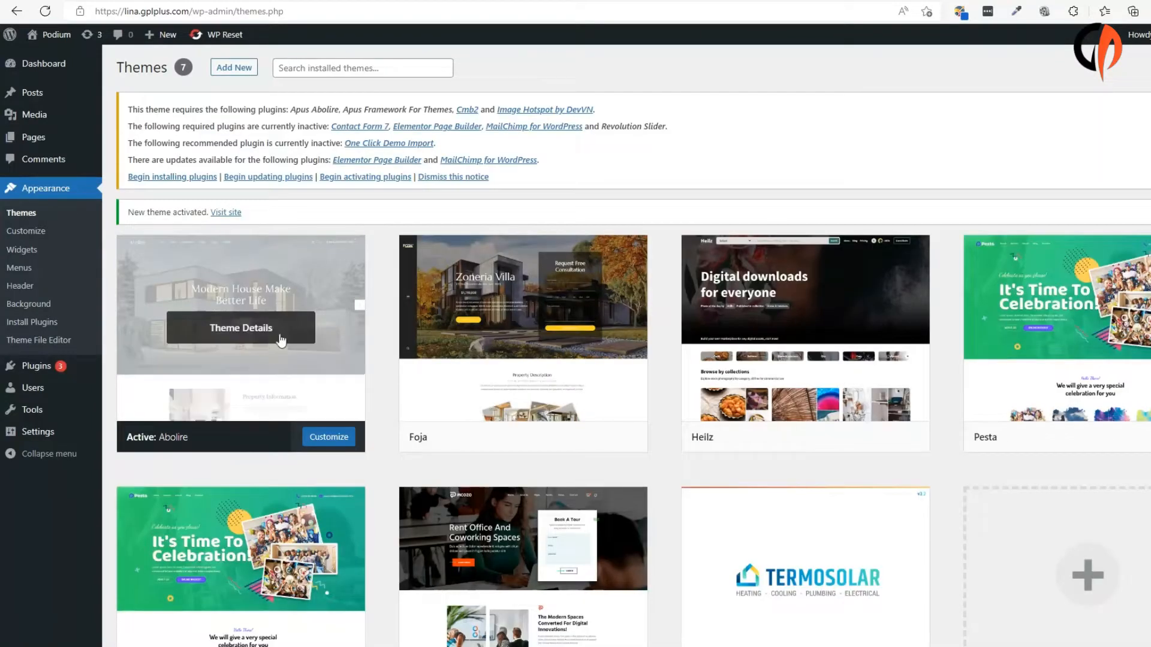
- Bulk-install the theme's missing plugins: Apus Abolire, Apus Framework For Themes, Cmb2 and Image Hotspot by DevVN
{"action": "left_click", "coordinate": [175, 178]}
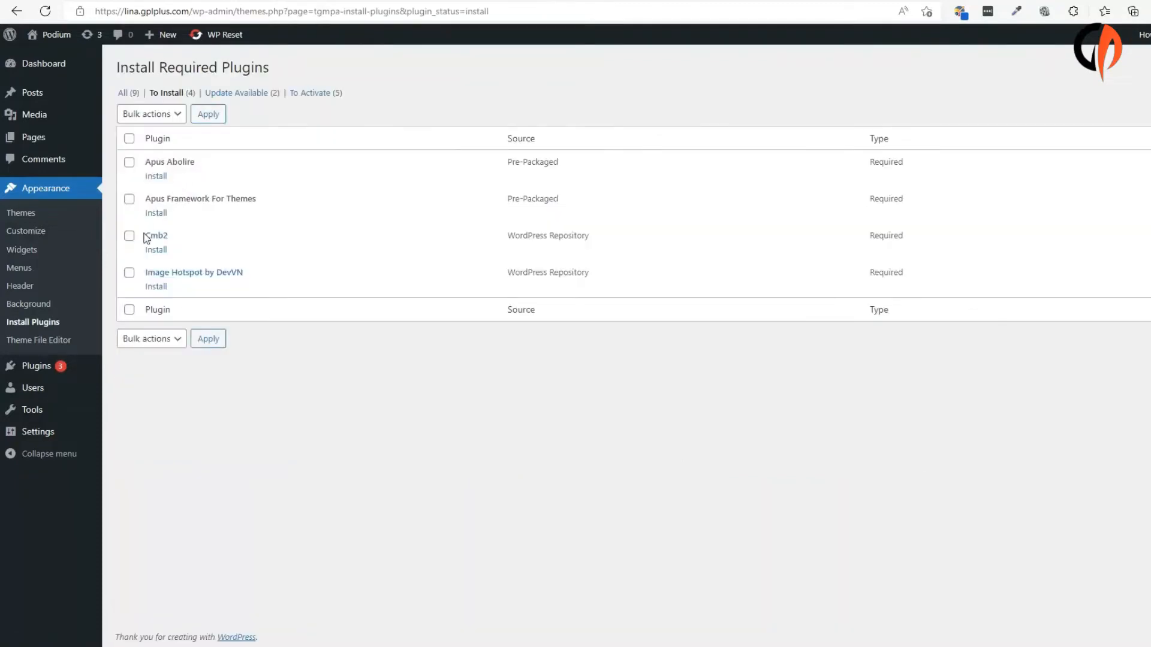
{"action": "left_click", "coordinate": [139, 119]}
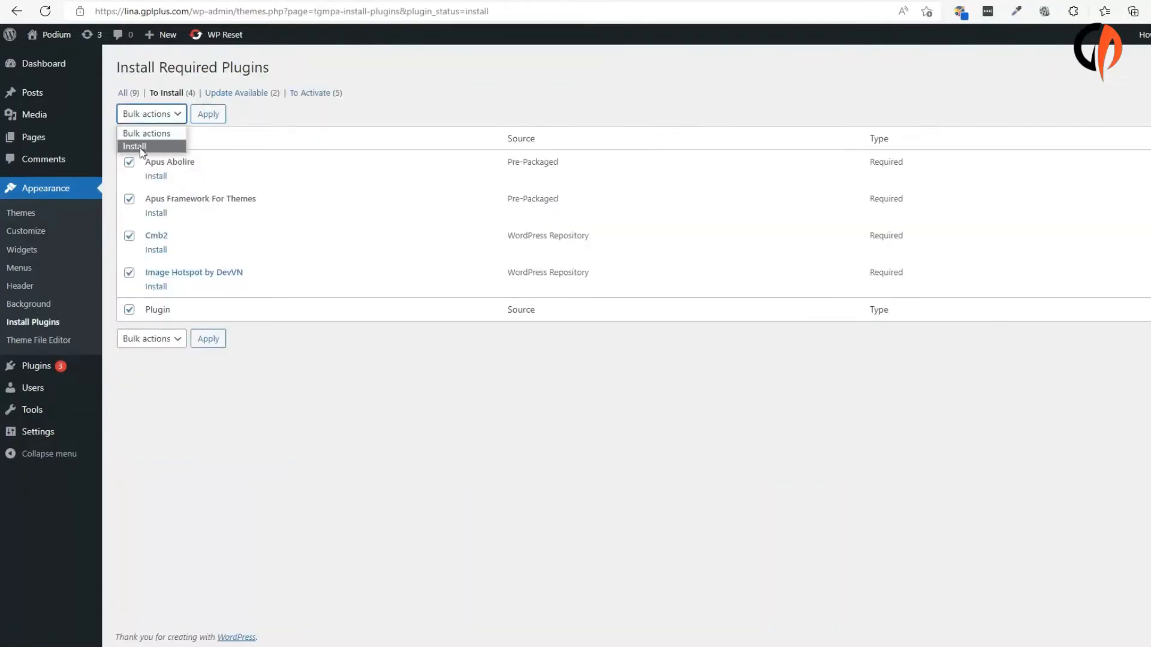
{"action": "left_click", "coordinate": [141, 154]}
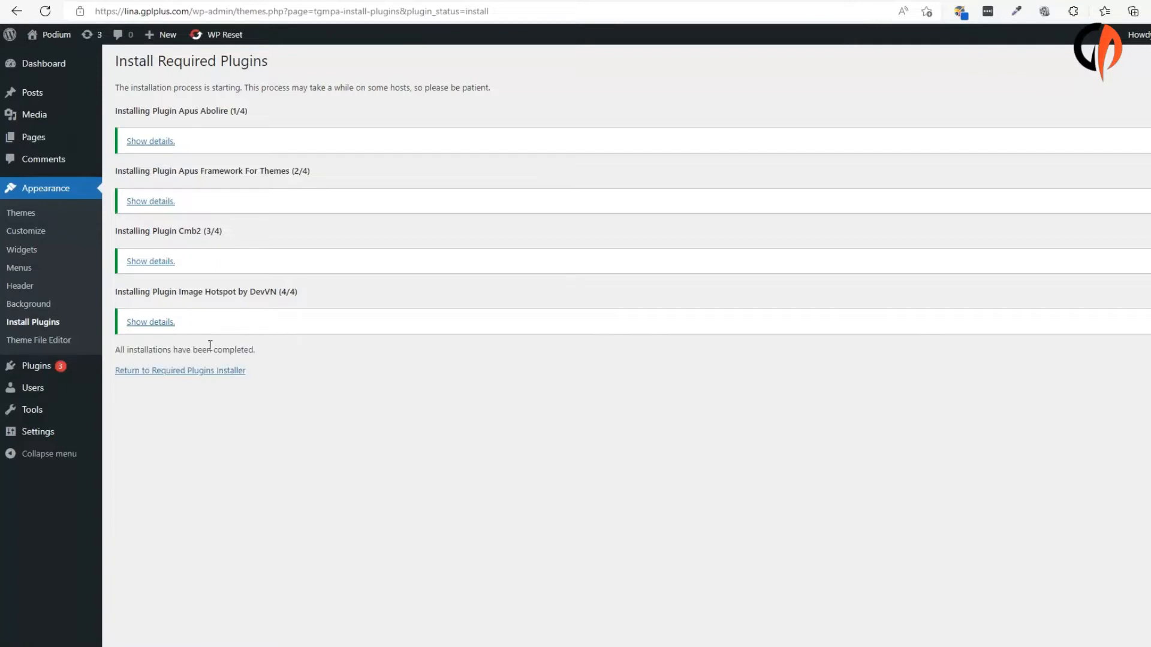
- Return to the required plugins installer and bulk-activate the theme's installed plugins
{"action": "left_click", "coordinate": [207, 371]}
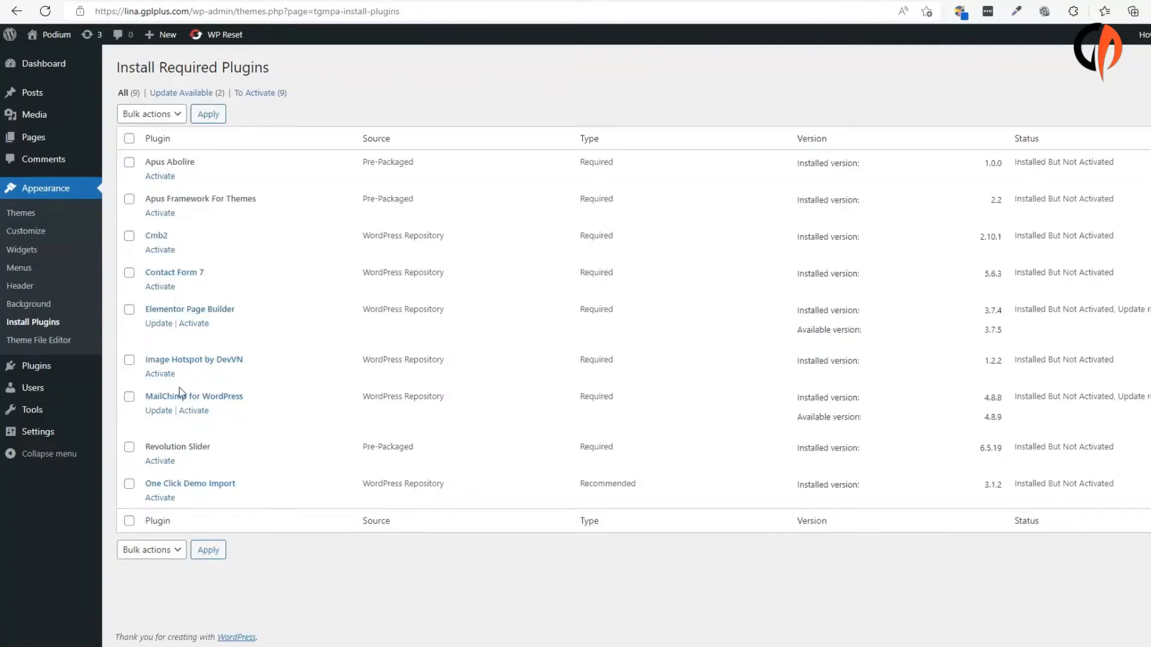
{"action": "left_click", "coordinate": [139, 119]}
{"action": "left_click", "coordinate": [147, 172]}
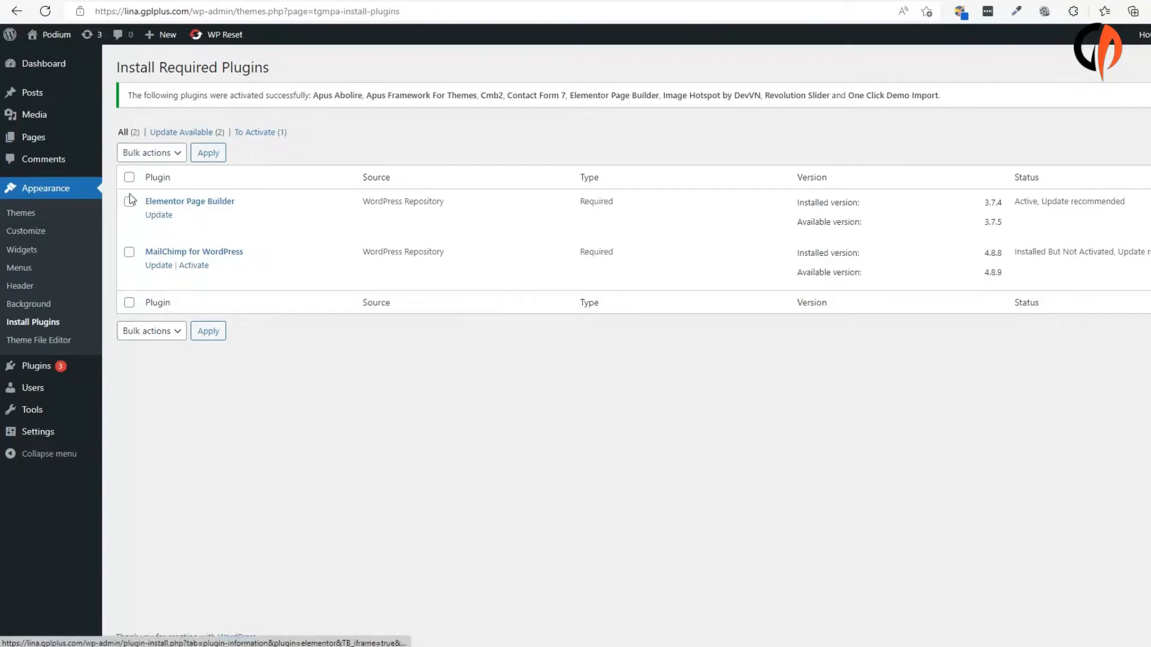
- Try to bulk-activate only MailChimp for WordPress, leaving out Elementor Page Builder, and go back from the Elementor onboarding page
{"action": "left_click", "coordinate": [129, 176]}
{"action": "left_click", "coordinate": [151, 152]}
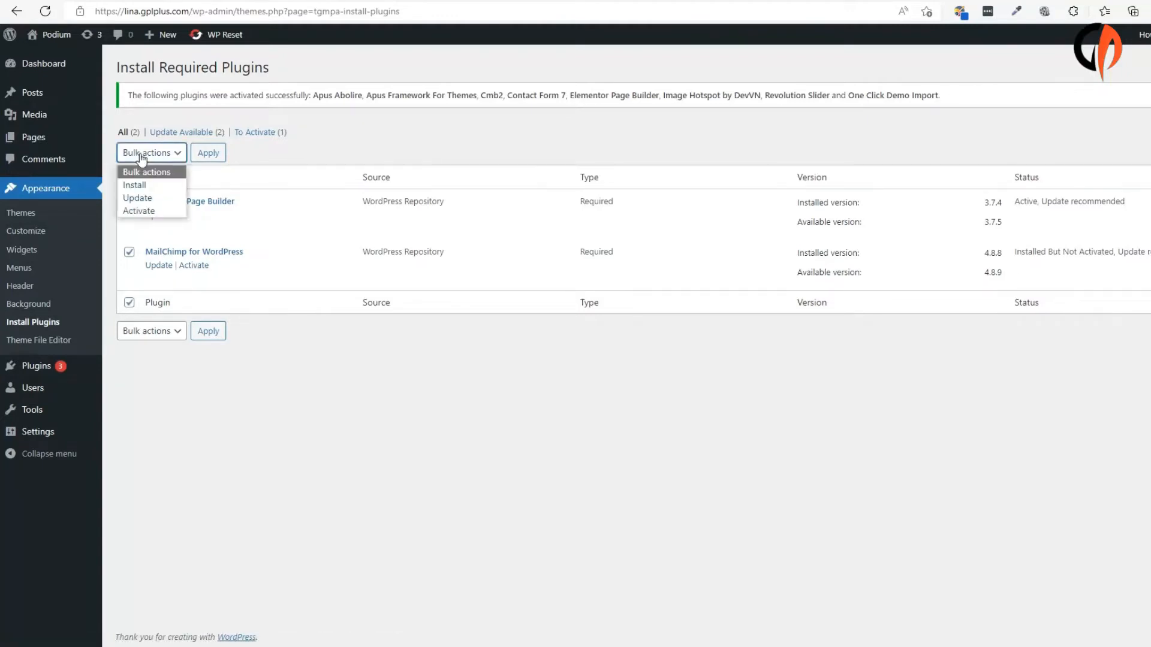
{"action": "left_click", "coordinate": [144, 210]}
{"action": "left_click", "coordinate": [130, 202]}
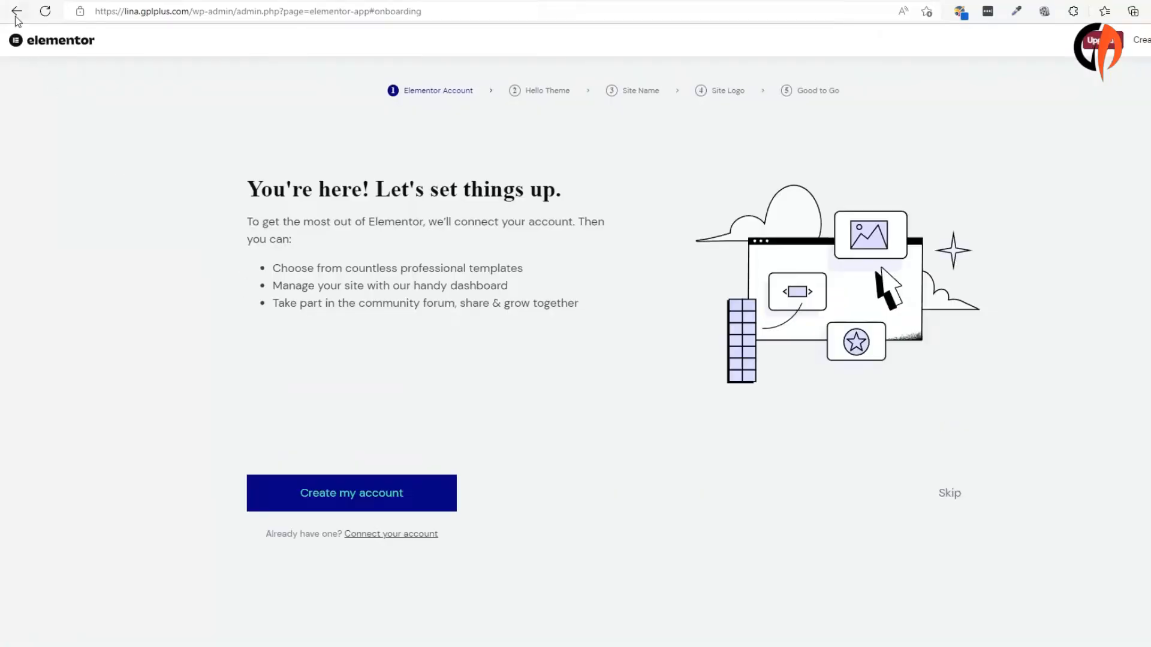
{"action": "left_click", "coordinate": [17, 12]}
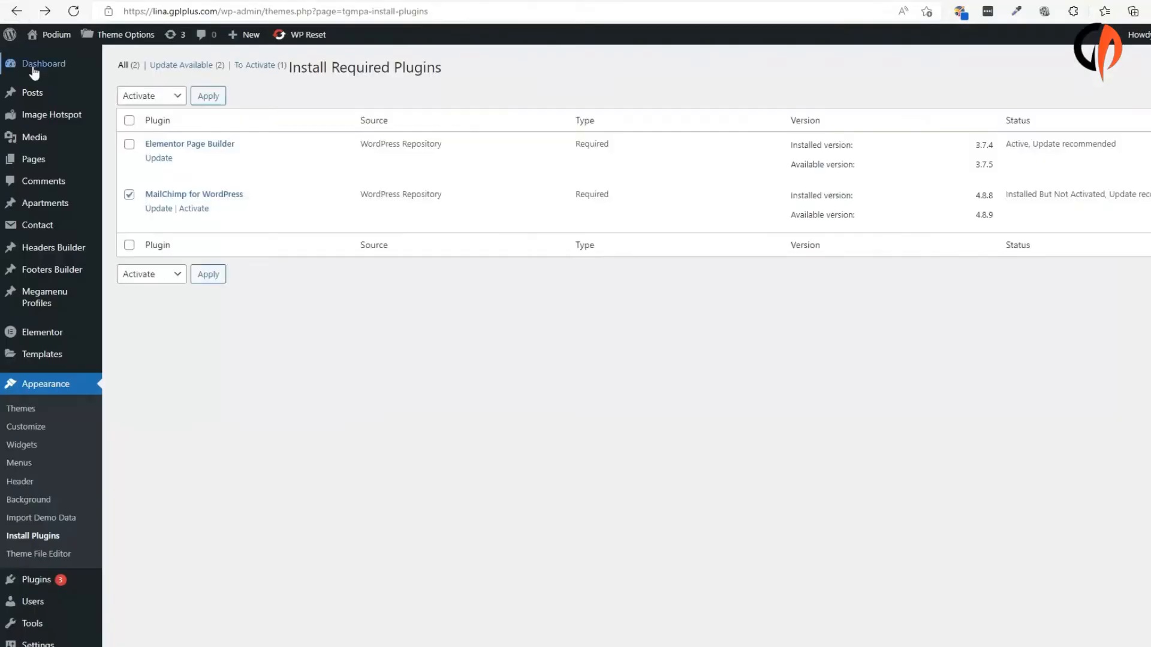
- Return to the dashboard and open the theme's demo data import page
{"action": "left_click", "coordinate": [44, 63]}
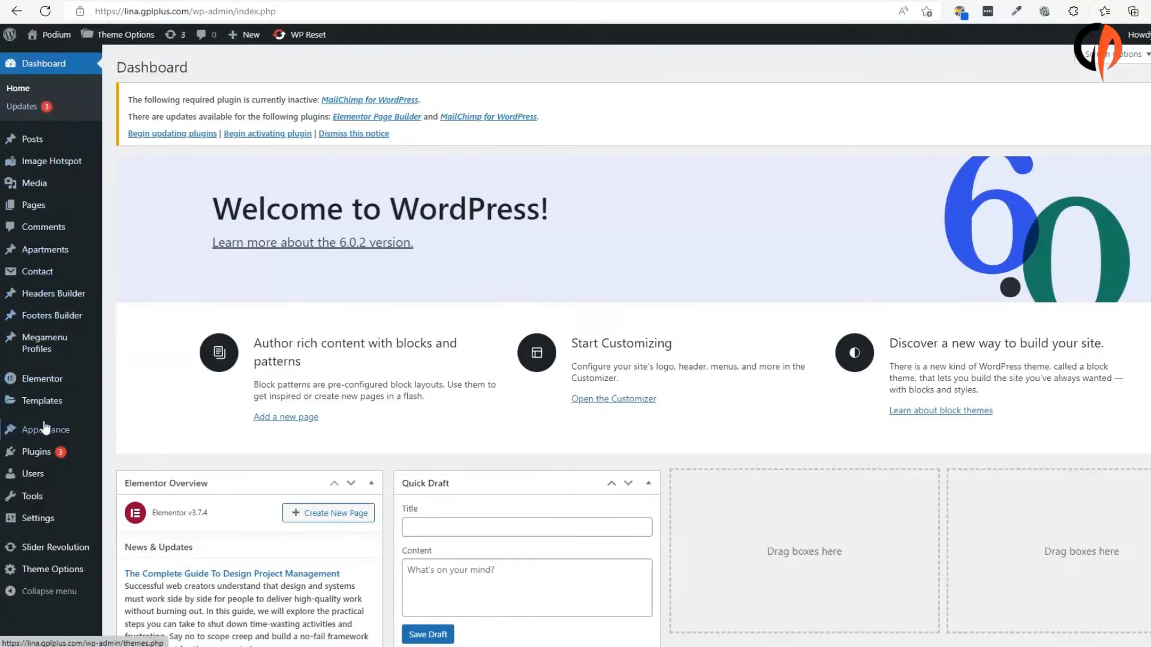
{"action": "mouse_move", "coordinate": [45, 429]}
{"action": "left_click", "coordinate": [151, 543]}
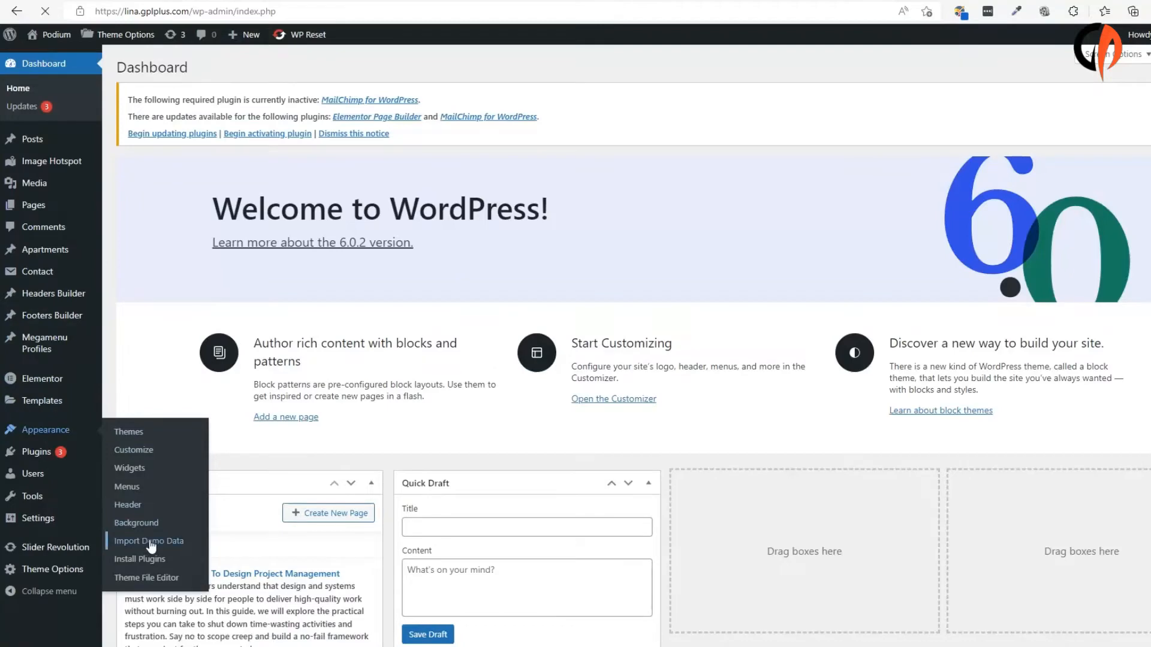
- Review the Abolire demo and its import notice, and run the import of the Home demo content
{"action": "scroll", "coordinate": [396, 292], "scroll_direction": "down", "scroll_amount": 3}
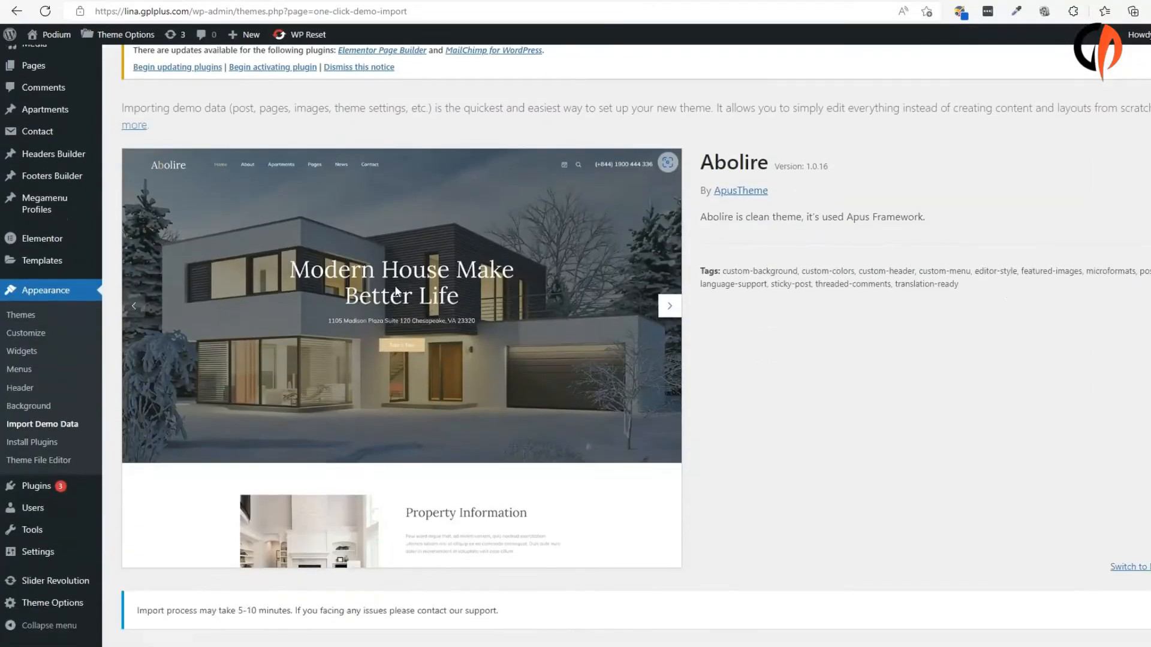
{"action": "scroll", "coordinate": [508, 249], "scroll_direction": "up", "scroll_amount": 2}
{"action": "scroll", "coordinate": [578, 317], "scroll_direction": "down", "scroll_amount": 3}
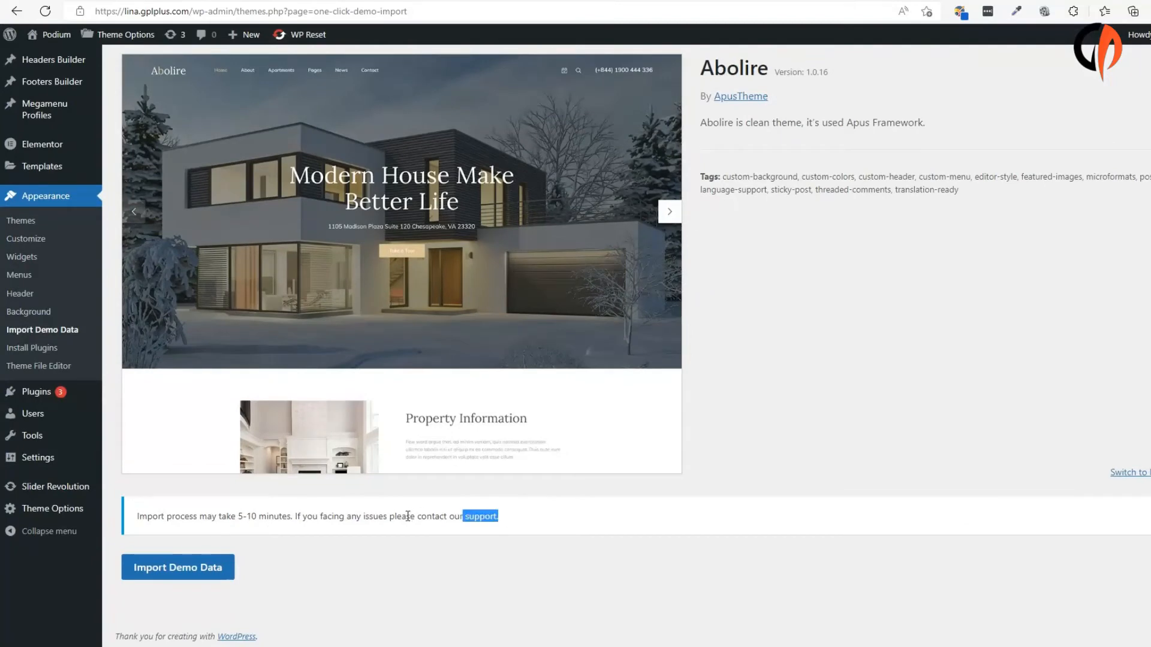
{"action": "left_click_drag", "start_coordinate": [408, 517], "coordinate": [151, 516]}
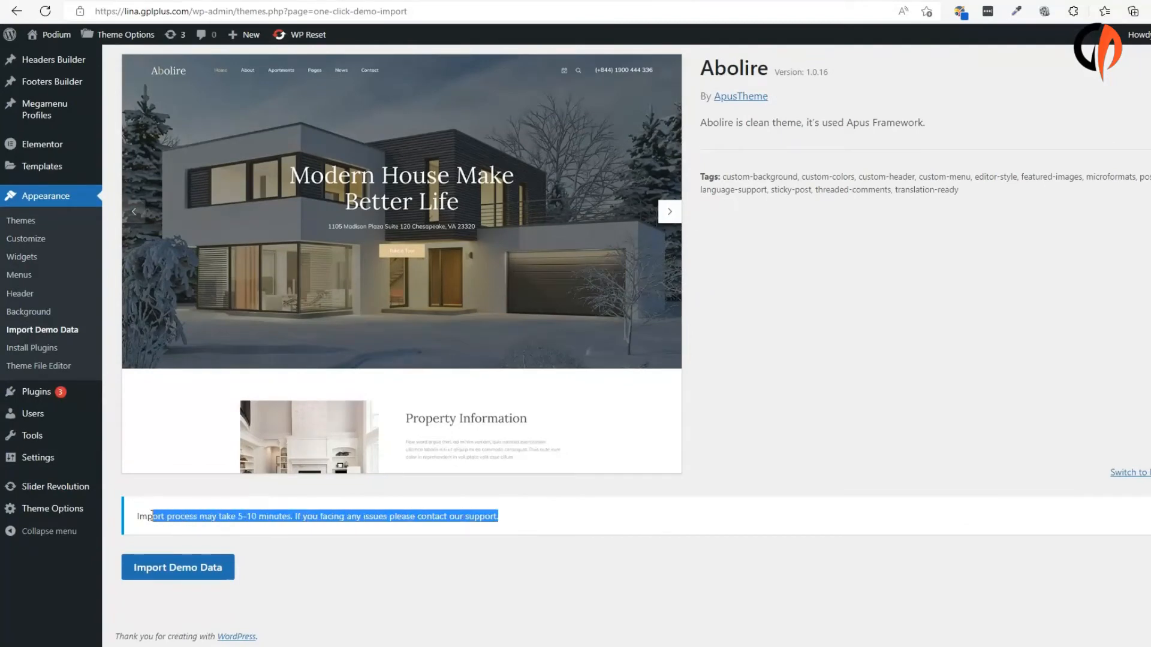
{"action": "left_click", "coordinate": [190, 581]}
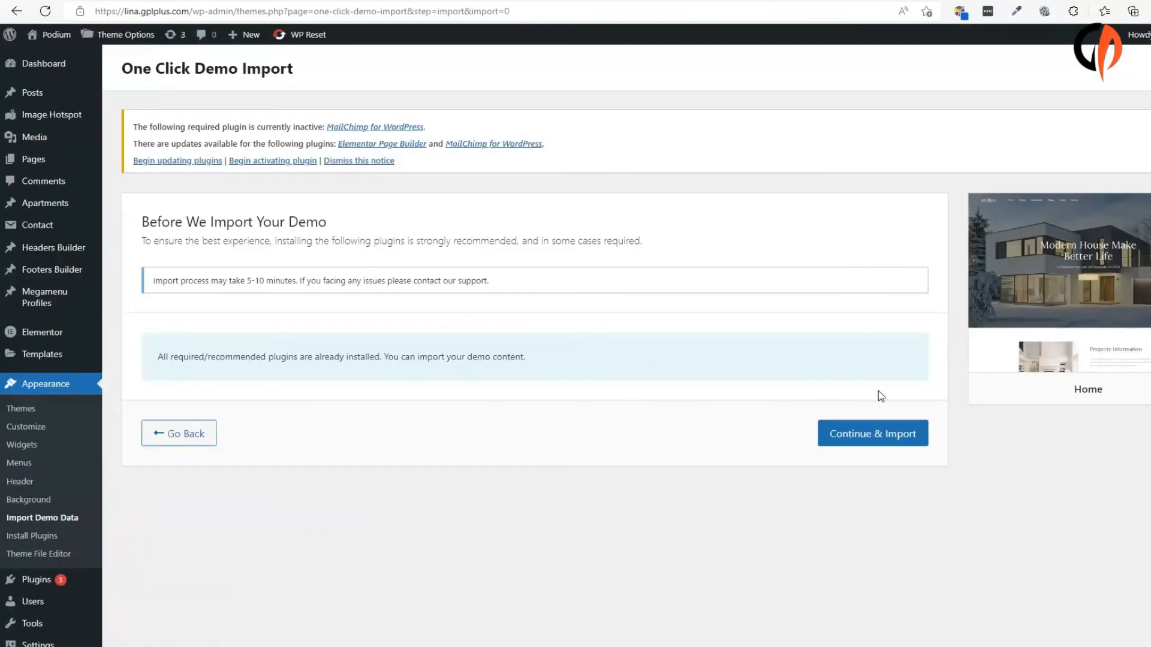
{"action": "left_click", "coordinate": [880, 434]}
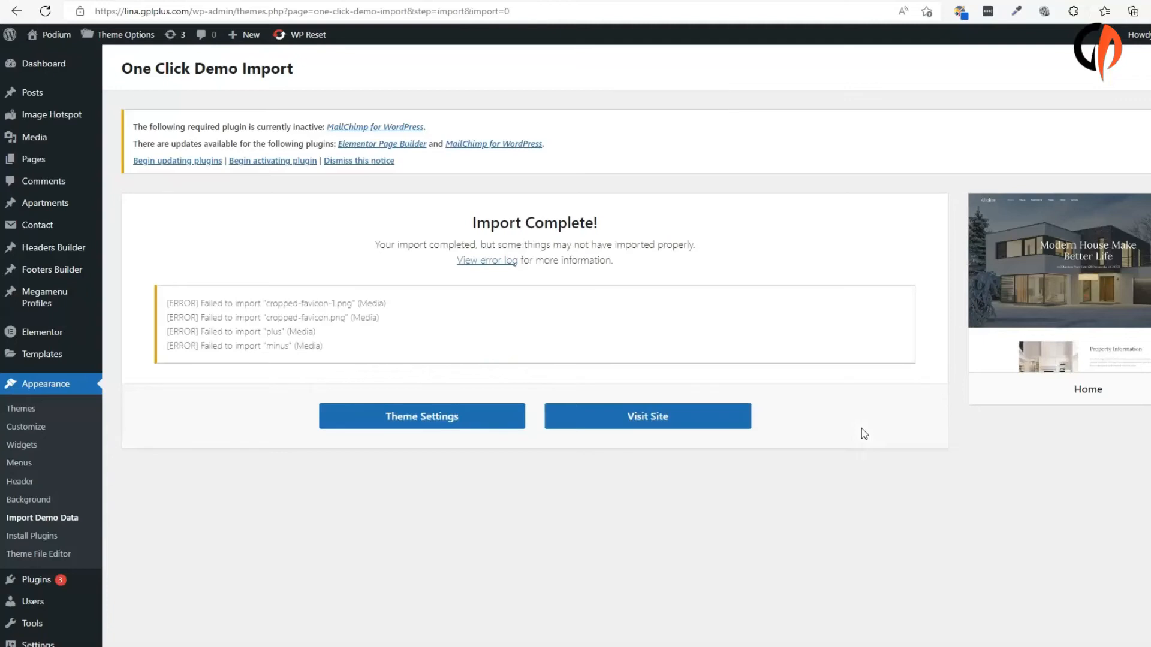
- Visit the site and examine the imported home page from the hero banner to the Property Layouts section
{"action": "left_click_drag", "start_coordinate": [461, 210], "coordinate": [577, 226]}
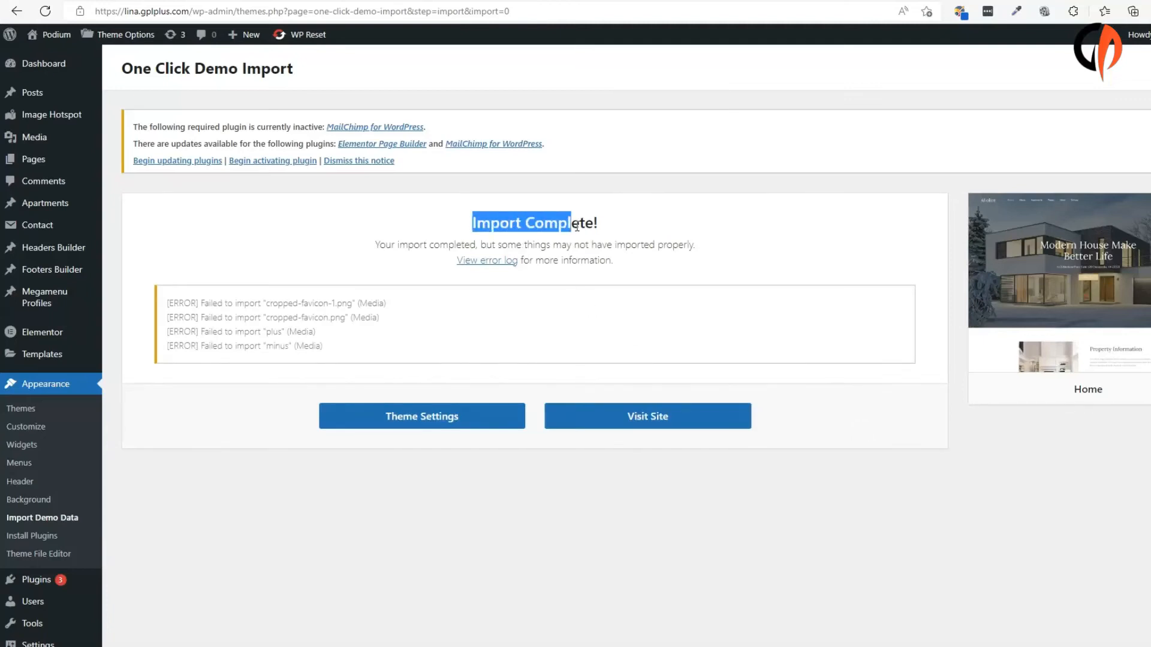
{"action": "left_click", "coordinate": [672, 422]}
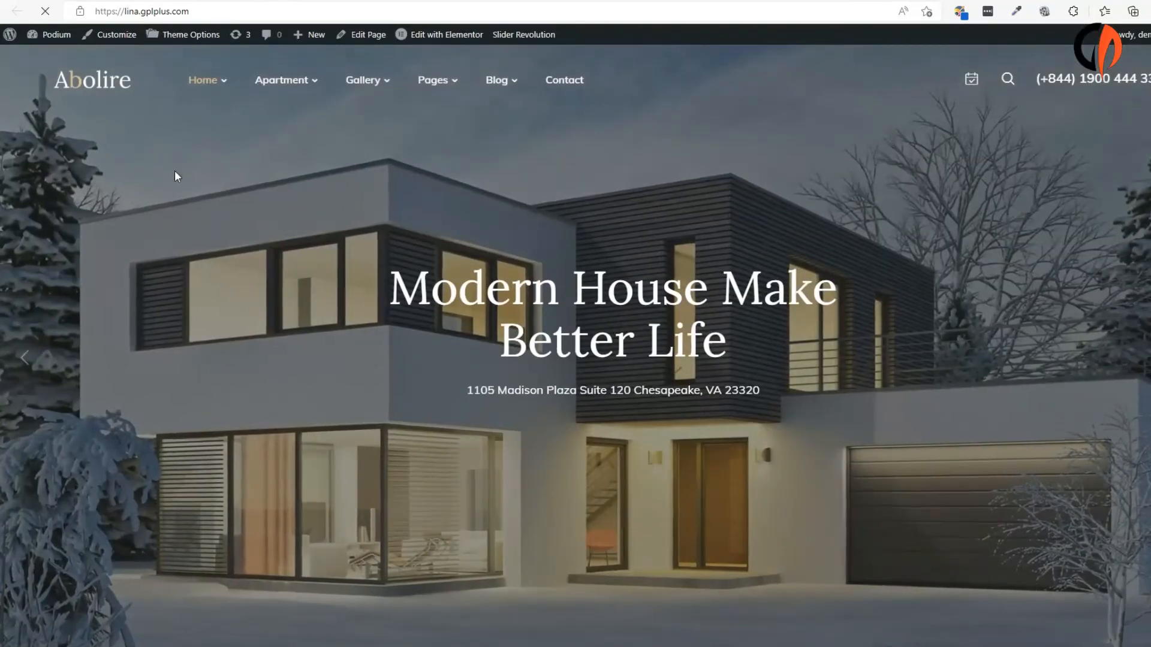
{"action": "scroll", "coordinate": [829, 427], "scroll_direction": "down", "scroll_amount": 10}
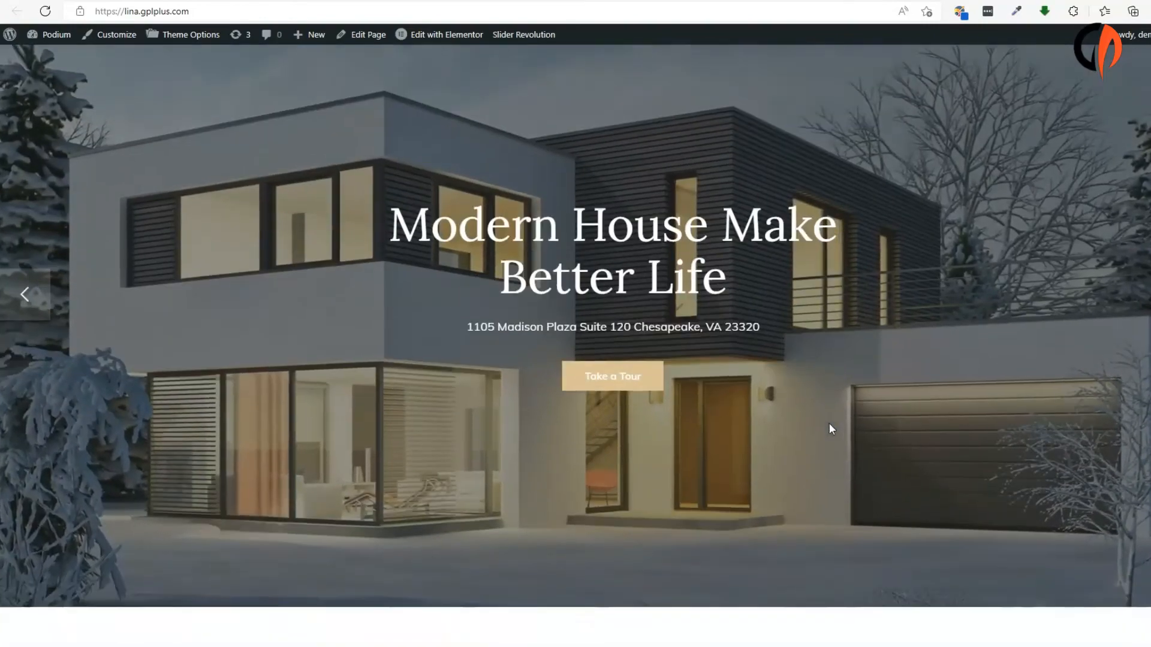
{"action": "scroll", "coordinate": [684, 334], "scroll_direction": "down", "scroll_amount": 2}
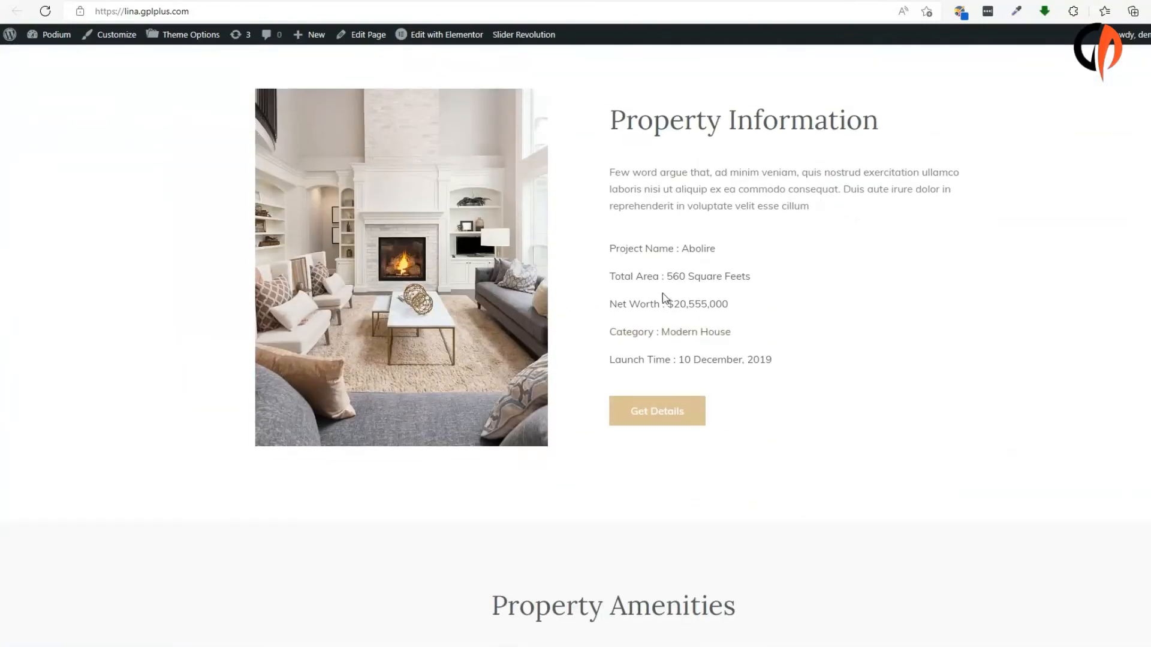
{"action": "scroll", "coordinate": [662, 294], "scroll_direction": "down", "scroll_amount": 15}
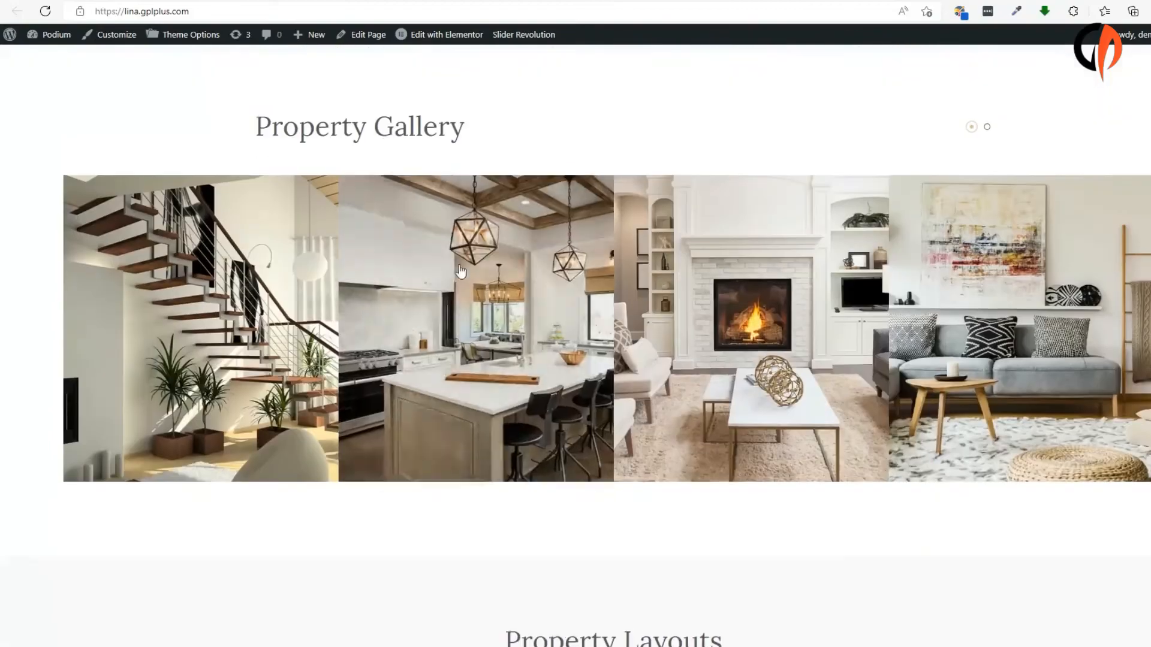
{"action": "scroll", "coordinate": [492, 380], "scroll_direction": "down", "scroll_amount": 5}
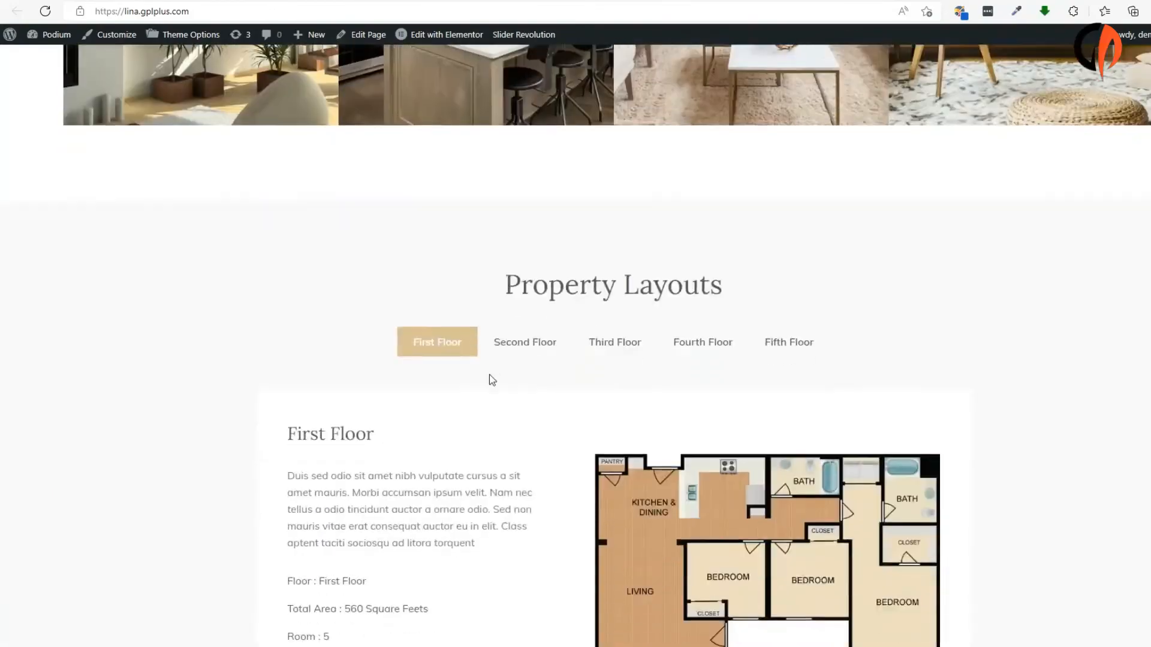
- Examine the rest of the imported home page, from the Property Layouts section down past Latest News Update, and return to the hero banner
{"action": "scroll", "coordinate": [492, 380], "scroll_direction": "down", "scroll_amount": 10}
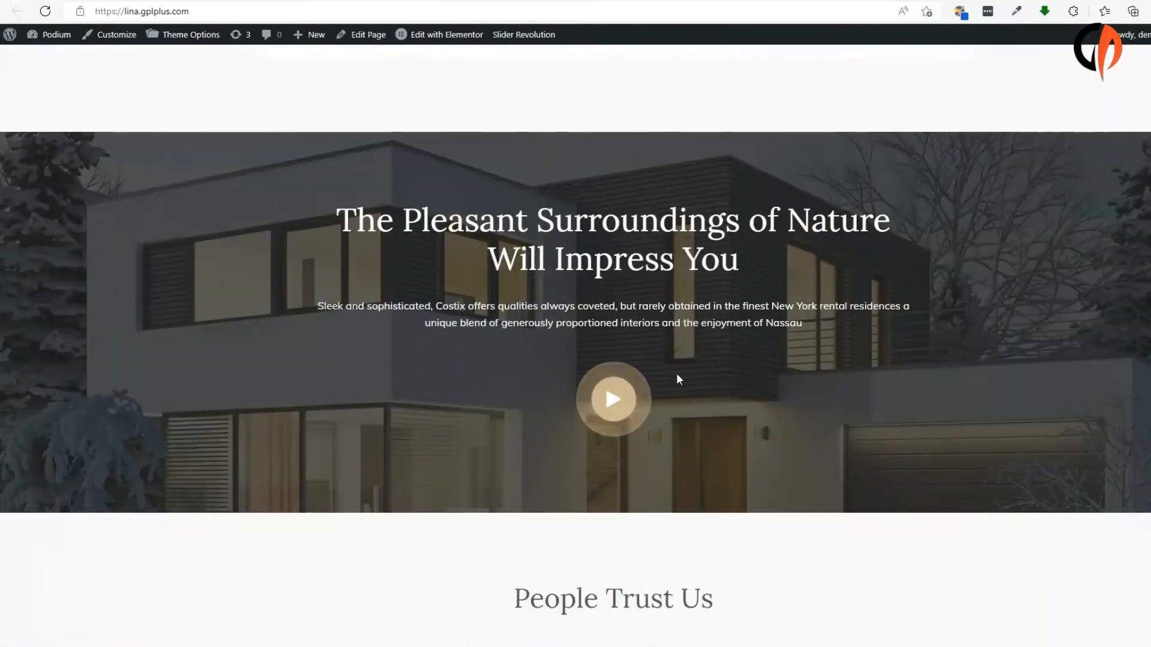
{"action": "scroll", "coordinate": [679, 379], "scroll_direction": "down", "scroll_amount": 15}
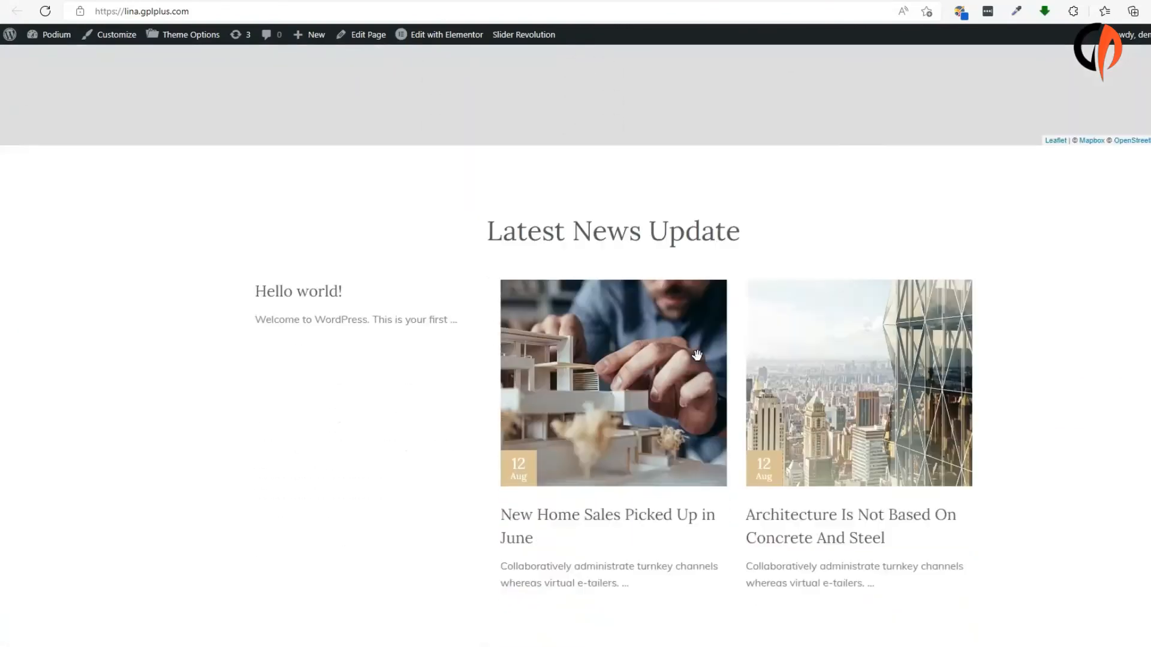
{"action": "scroll", "coordinate": [696, 354], "scroll_direction": "down", "scroll_amount": 7}
{"action": "scroll", "coordinate": [914, 354], "scroll_direction": "up", "scroll_amount": 8}
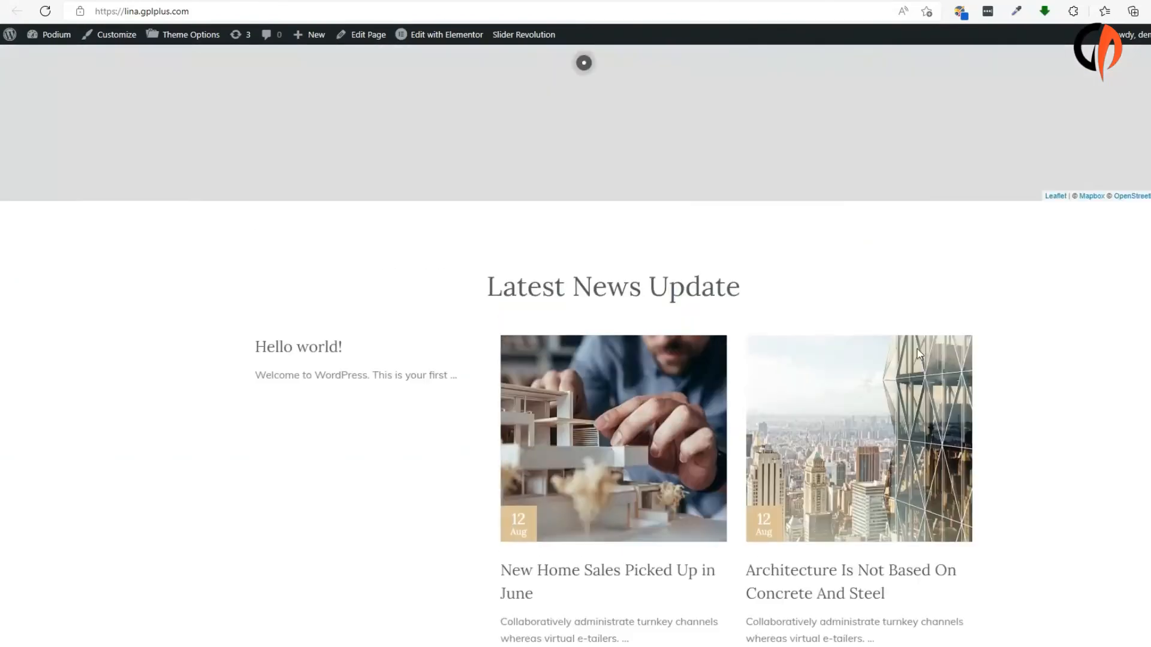
{"action": "scroll", "coordinate": [919, 354], "scroll_direction": "up", "scroll_amount": 18}
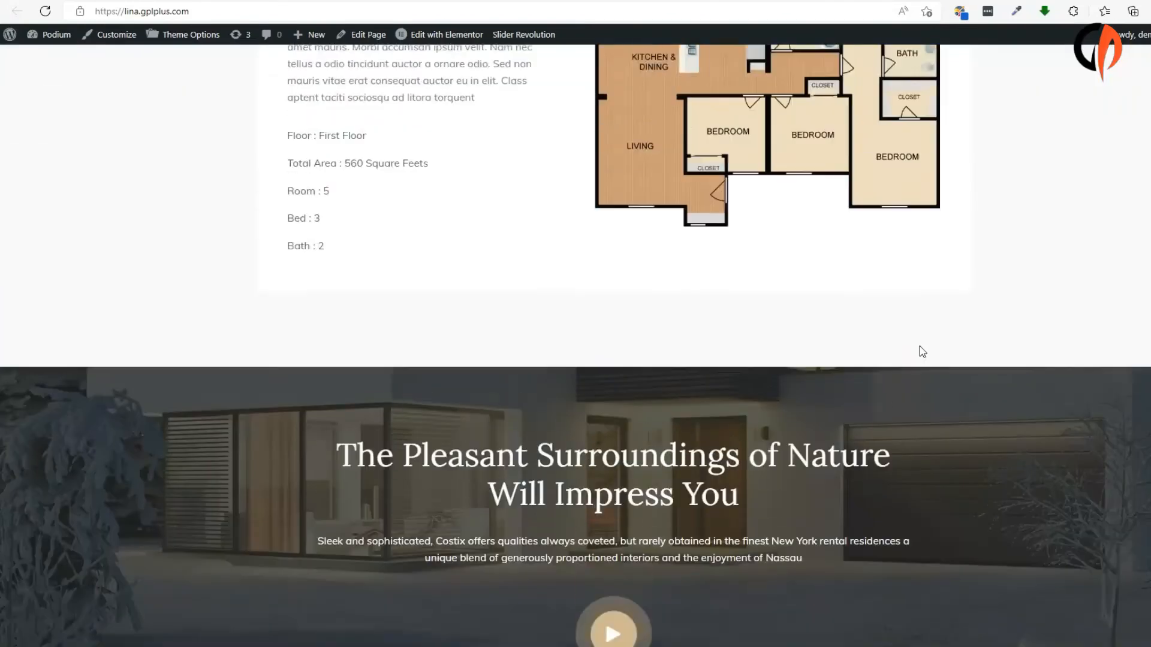
{"action": "scroll", "coordinate": [922, 351], "scroll_direction": "up", "scroll_amount": 18}
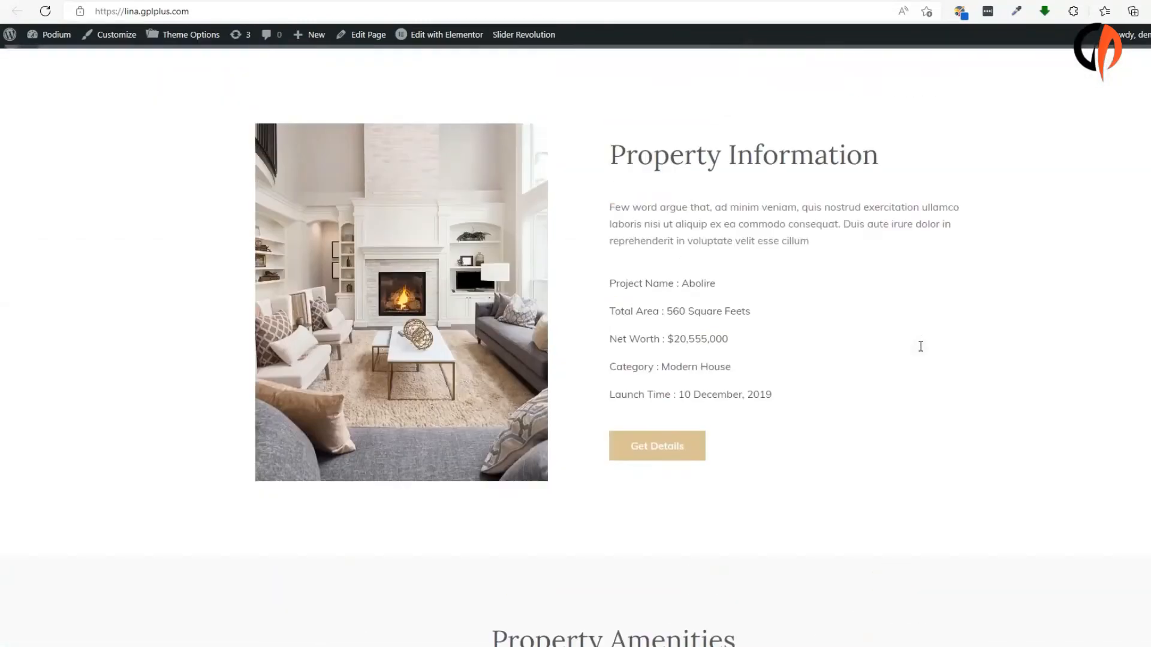
{"action": "scroll", "coordinate": [921, 347], "scroll_direction": "up", "scroll_amount": 10}
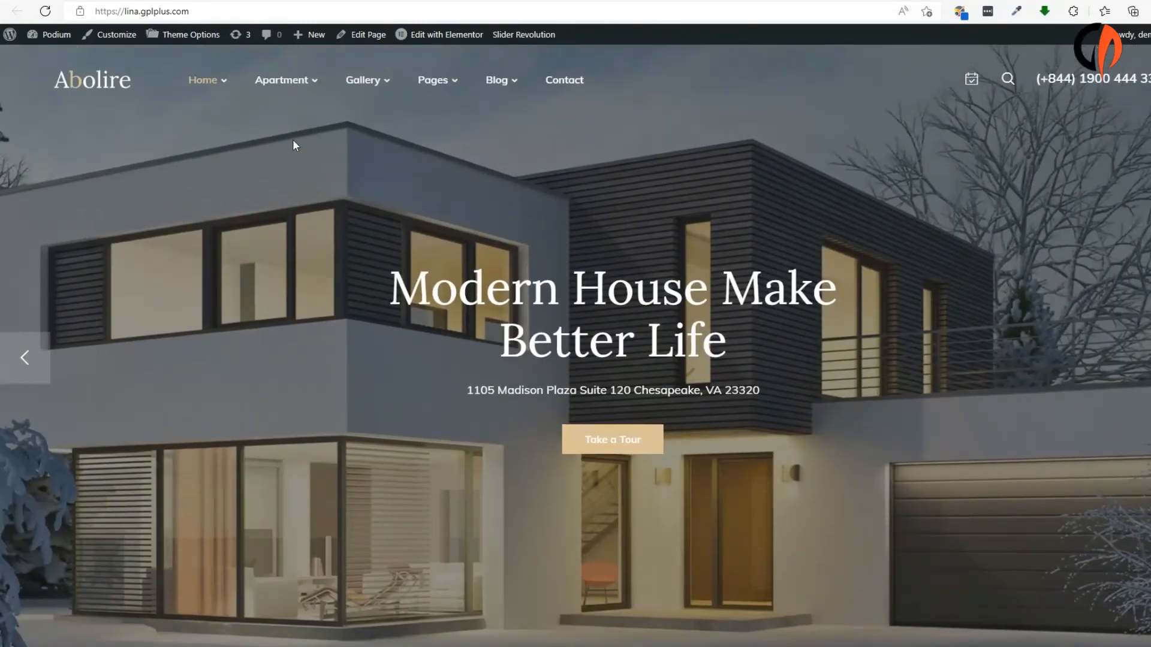
- Open the alternative home page with the Dream House banner and examine its property description, amenities, gallery and video sections
{"action": "mouse_move", "coordinate": [217, 118]}
{"action": "left_click", "coordinate": [227, 169]}
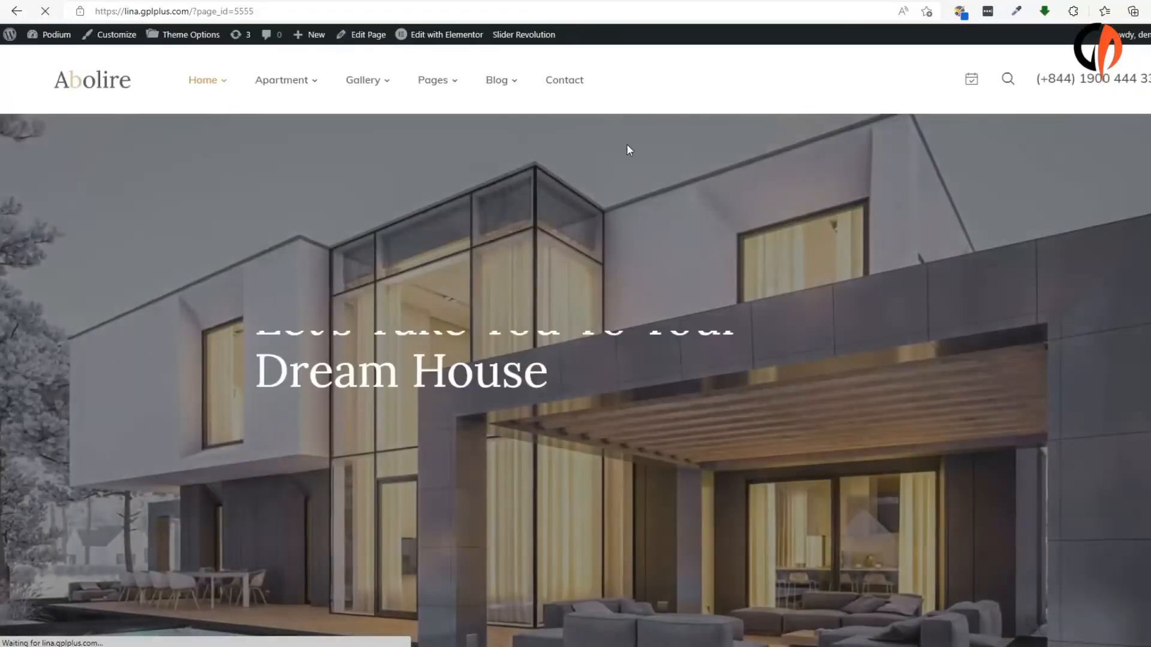
{"action": "scroll", "coordinate": [664, 185], "scroll_direction": "down", "scroll_amount": 3}
{"action": "scroll", "coordinate": [345, 201], "scroll_direction": "down", "scroll_amount": 15}
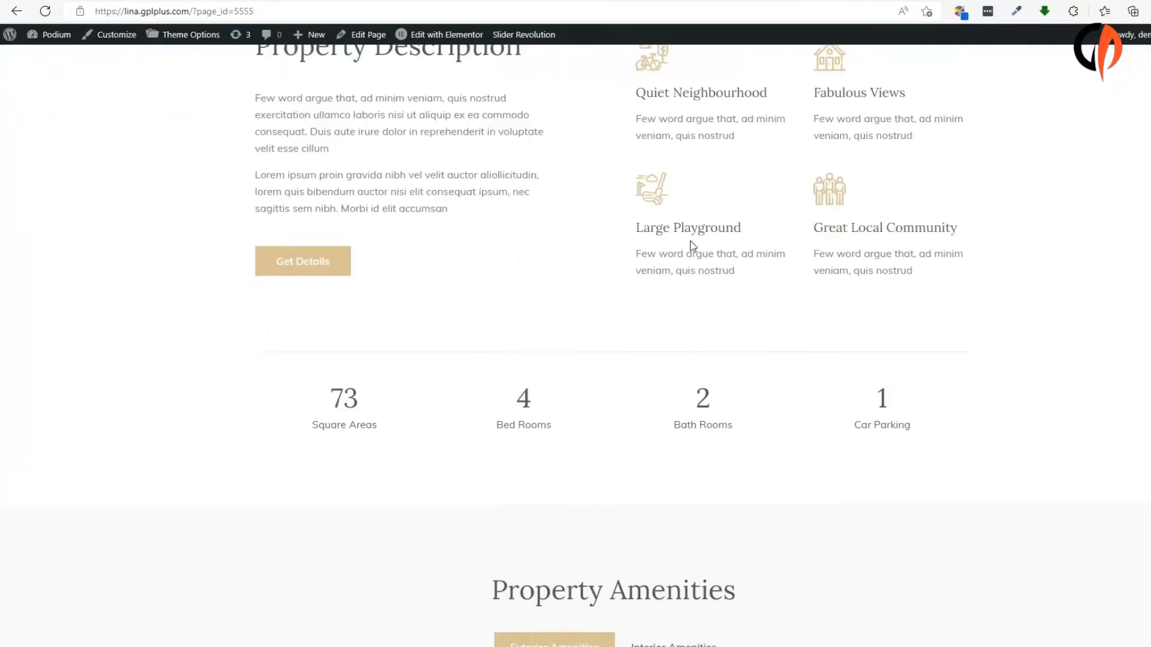
{"action": "scroll", "coordinate": [692, 246], "scroll_direction": "down", "scroll_amount": 9}
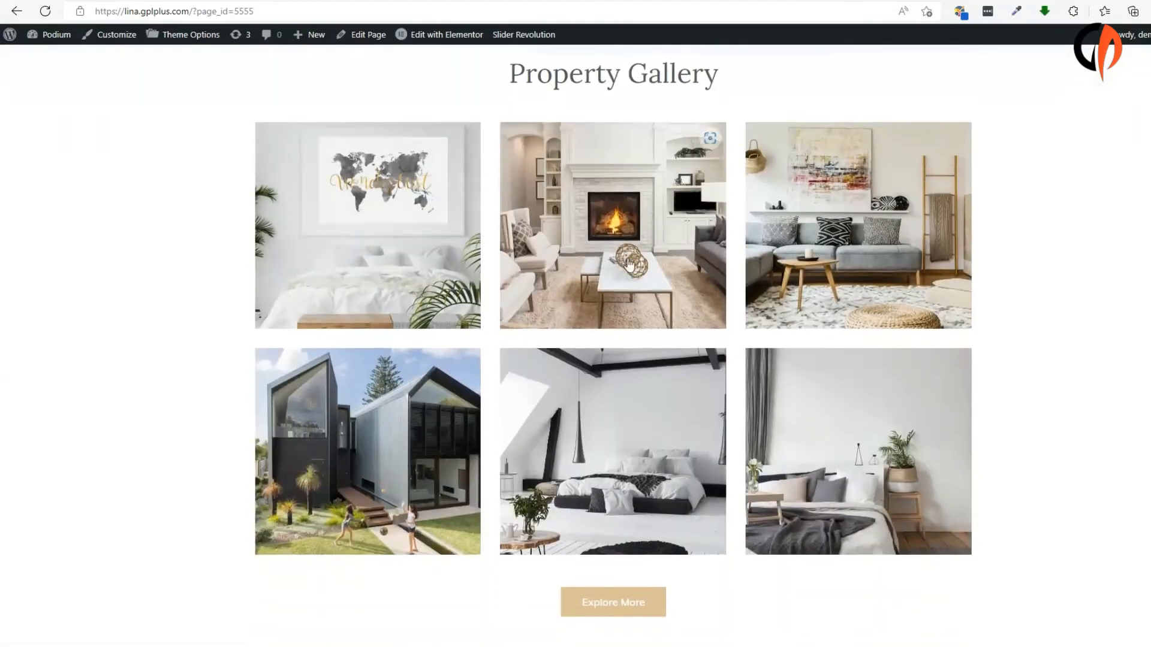
{"action": "scroll", "coordinate": [459, 322], "scroll_direction": "down", "scroll_amount": 3}
{"action": "scroll", "coordinate": [457, 322], "scroll_direction": "down", "scroll_amount": 5}
{"action": "scroll", "coordinate": [1131, 509], "scroll_direction": "up", "scroll_amount": 7}
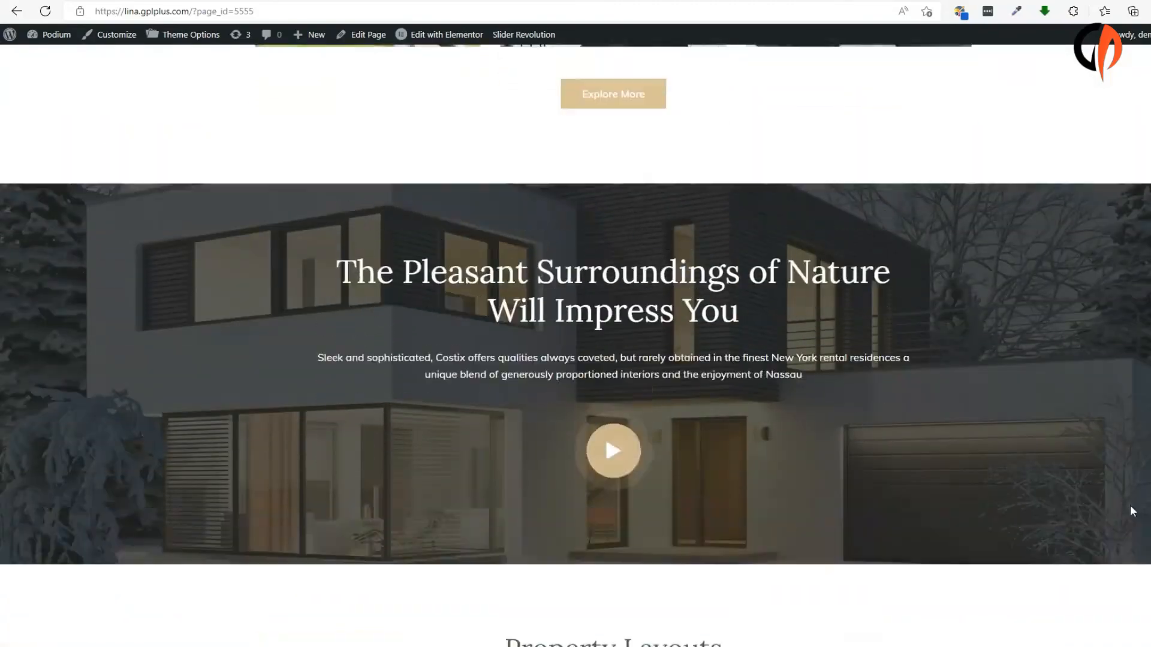